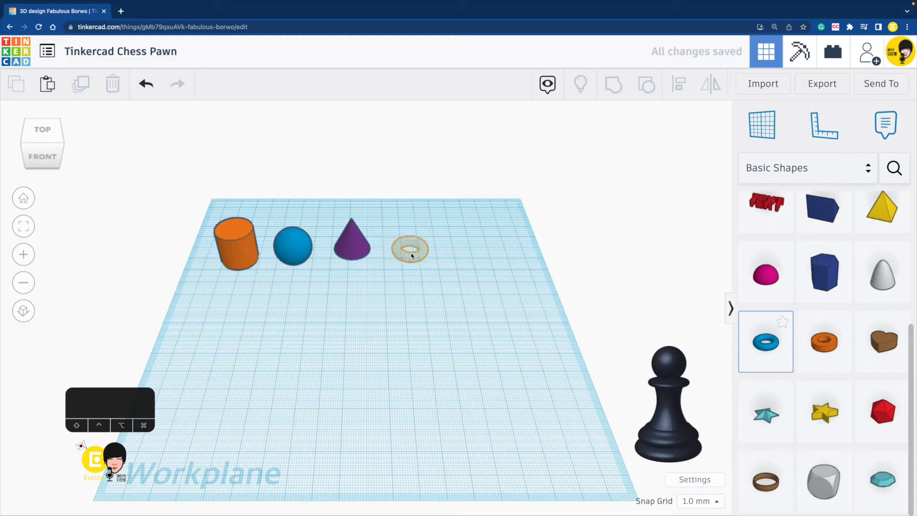
- Set the cylinder's number of sides to 64
{"action": "left_click", "coordinate": [393, 343]}
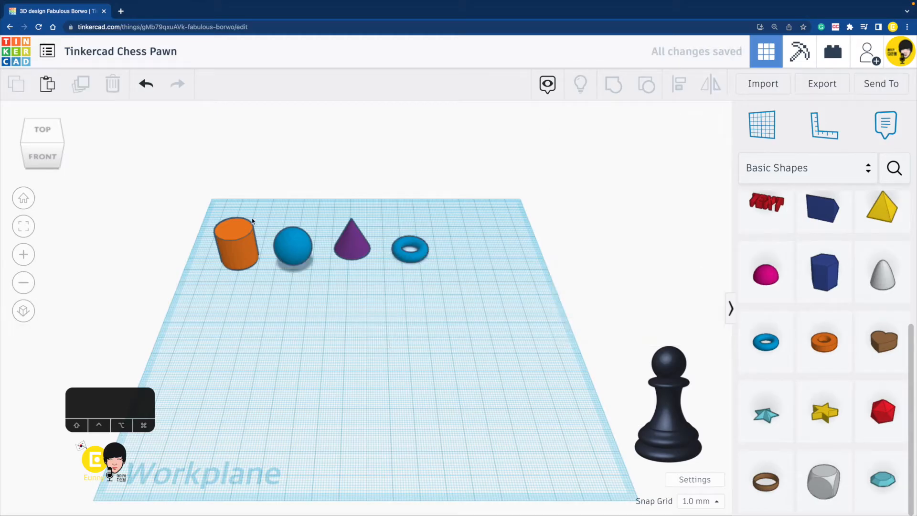
{"action": "scroll", "coordinate": [277, 213], "scroll_direction": "up", "scroll_amount": 5}
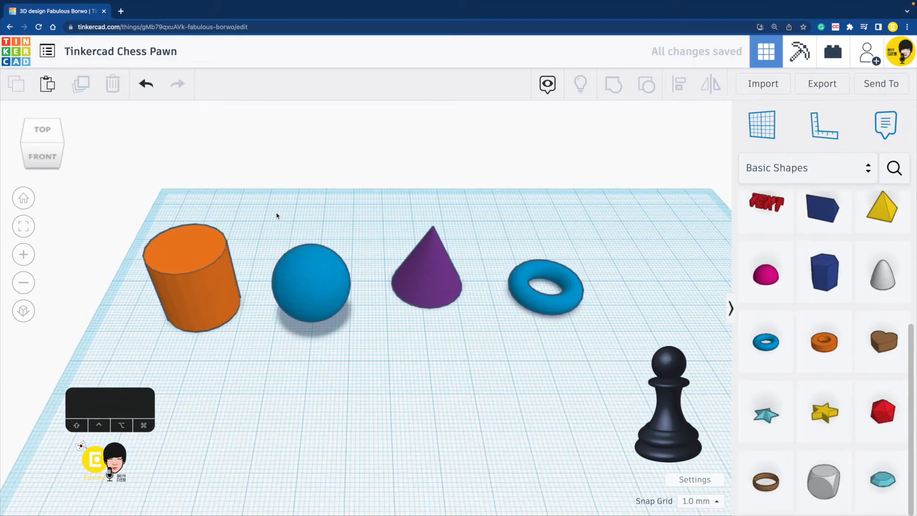
{"action": "left_click", "coordinate": [206, 281]}
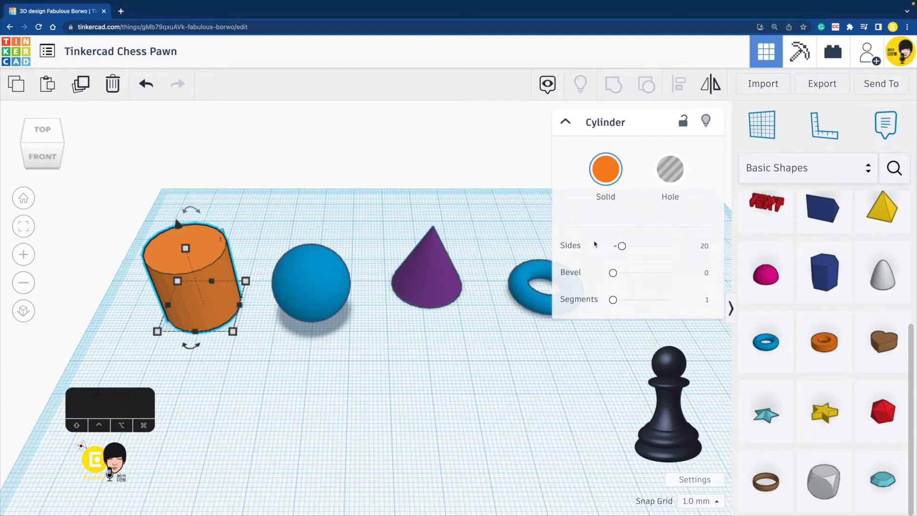
{"action": "left_click_drag", "start_coordinate": [627, 251], "coordinate": [707, 245]}
- Set the cone's sides to 64 and the torus's sides to 24
{"action": "left_click", "coordinate": [310, 282]}
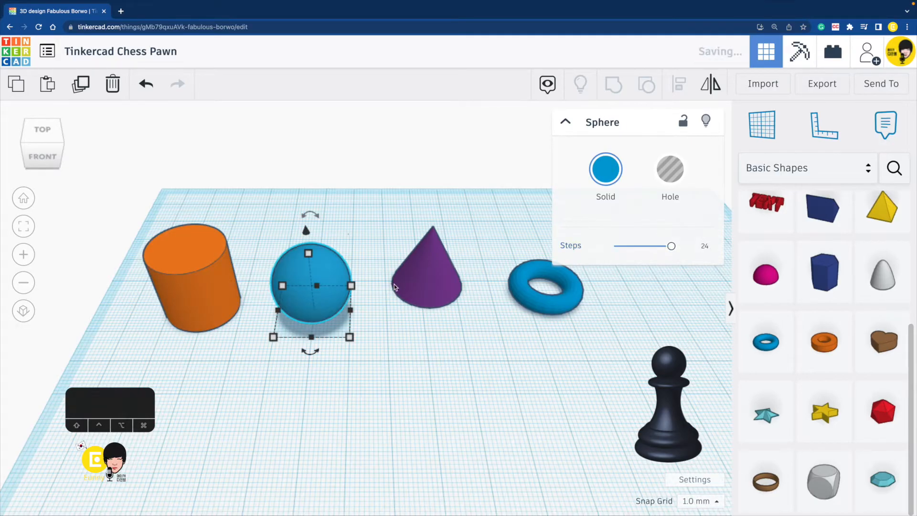
{"action": "left_click", "coordinate": [420, 282]}
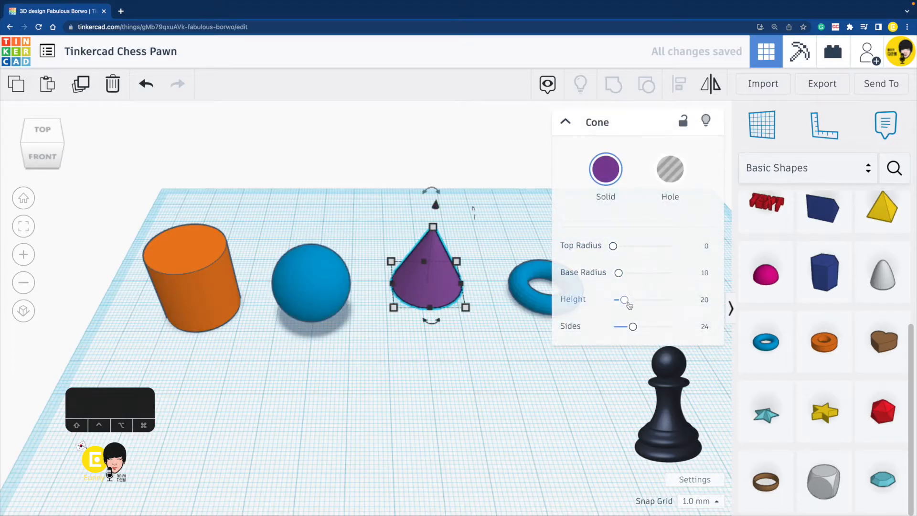
{"action": "left_click_drag", "start_coordinate": [633, 328], "coordinate": [717, 325]}
{"action": "left_click", "coordinate": [526, 296]}
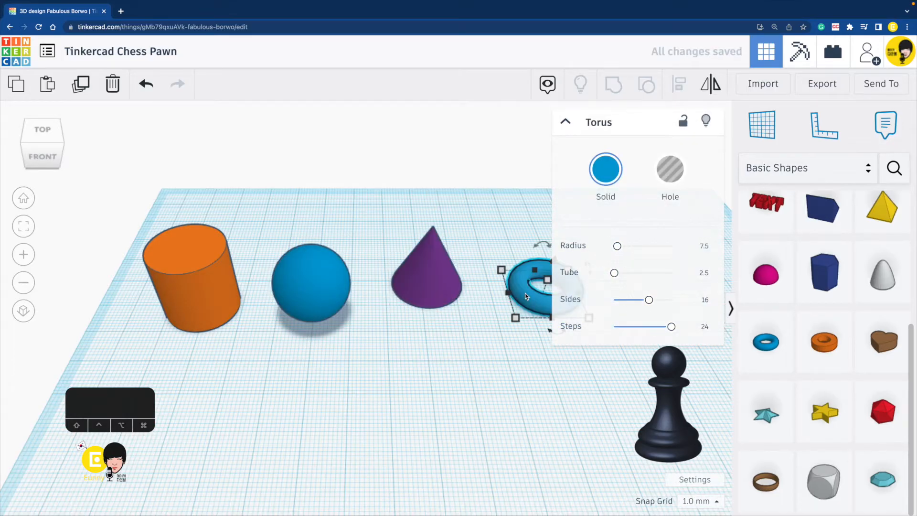
{"action": "left_click_drag", "start_coordinate": [654, 301], "coordinate": [672, 300]}
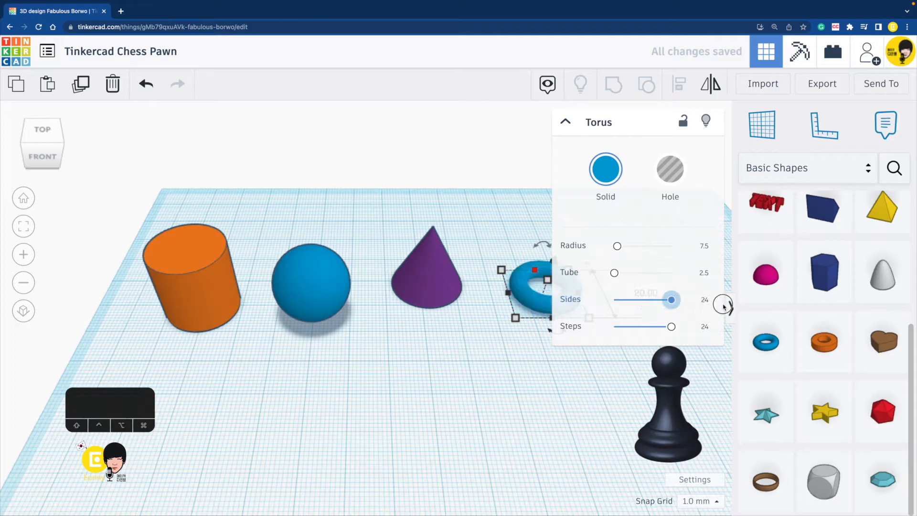
{"action": "left_click", "coordinate": [416, 420]}
- Recolour the cylinder, sphere, cone and torus white together
{"action": "scroll", "coordinate": [534, 340], "scroll_direction": "down", "scroll_amount": 3}
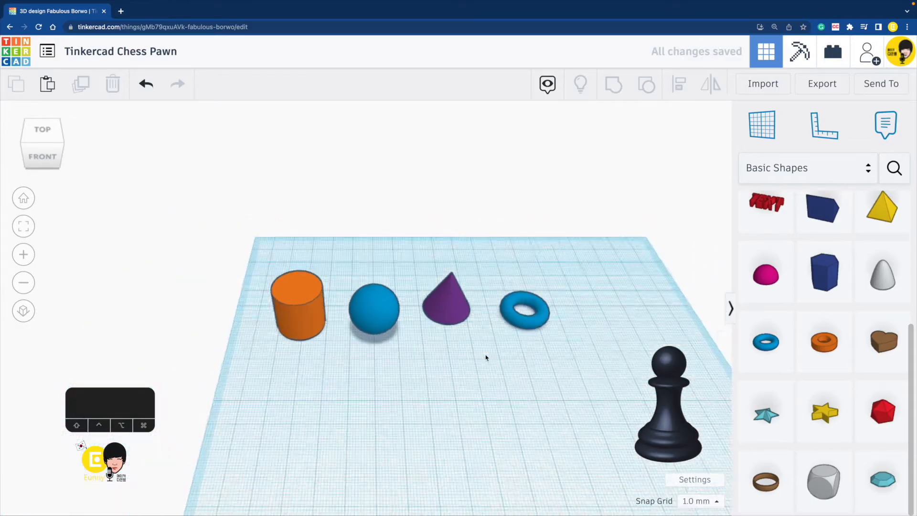
{"action": "left_click_drag", "start_coordinate": [536, 359], "coordinate": [268, 268]}
{"action": "left_click", "coordinate": [606, 170]}
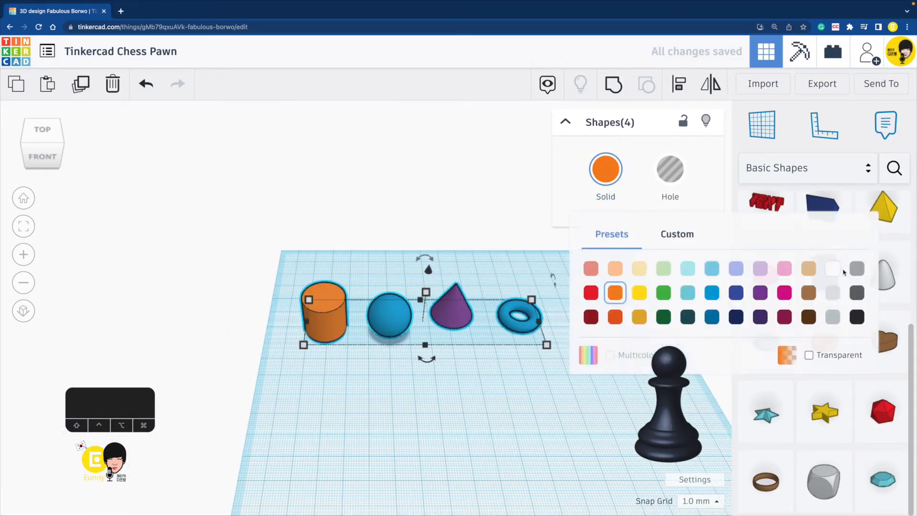
{"action": "left_click", "coordinate": [833, 292]}
{"action": "left_click", "coordinate": [470, 448]}
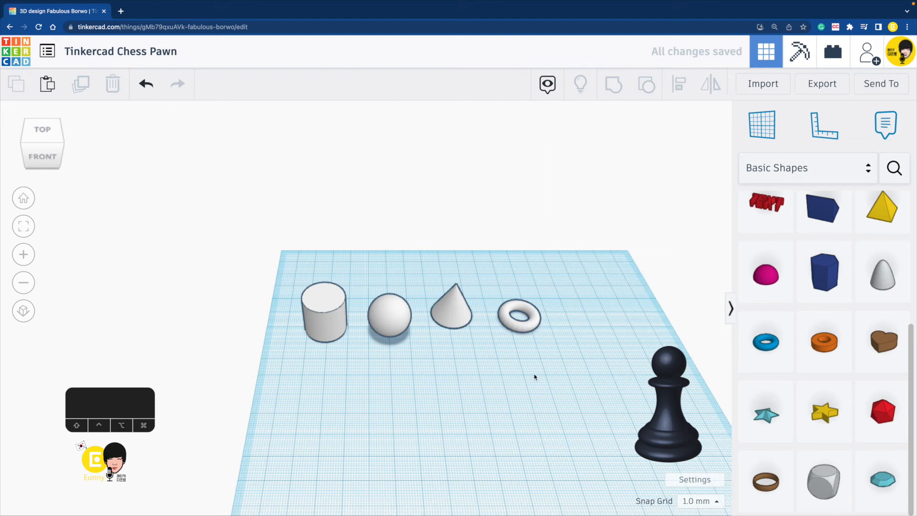
- Duplicate the cylinder and enlarge the copy's base to 70 × 70 mm in front of the row of shapes
{"action": "middle_click_drag", "start_coordinate": [574, 373], "coordinate": [443, 264]}
{"action": "left_click", "coordinate": [267, 234]}
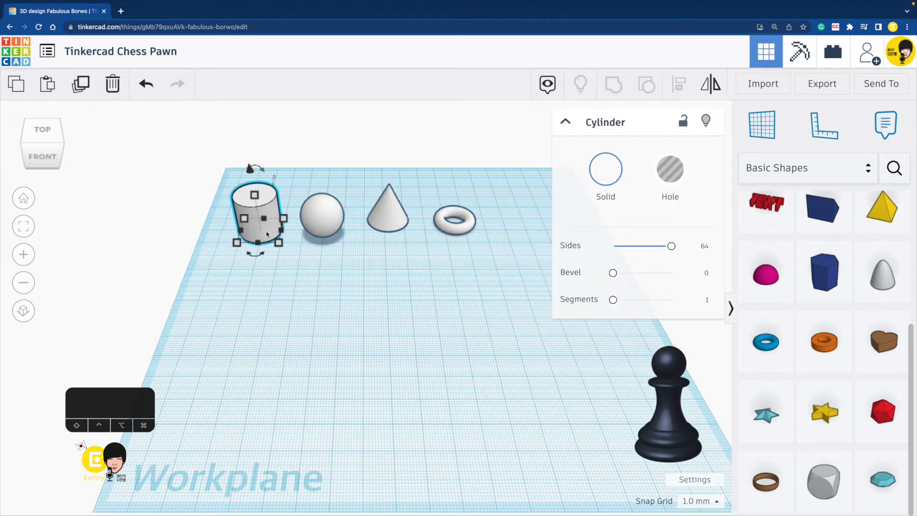
{"action": "key", "text": "super+c"}
{"action": "key", "text": "super+v"}
{"action": "left_click_drag", "start_coordinate": [282, 222], "coordinate": [555, 453]}
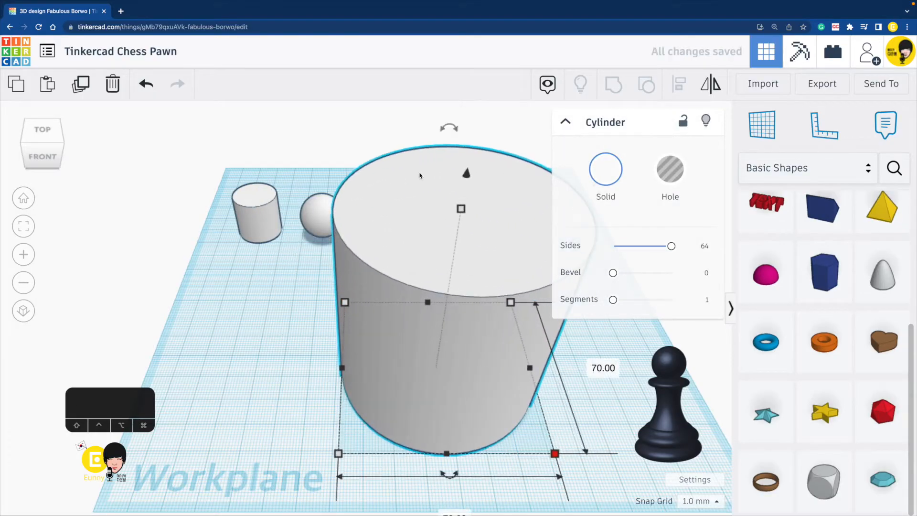
- Flatten the large cylinder into a disc with a height of 5 mm
{"action": "left_click_drag", "start_coordinate": [461, 208], "coordinate": [438, 358]}
{"action": "right_click_drag", "start_coordinate": [294, 364], "coordinate": [334, 315]}
{"action": "left_click", "coordinate": [463, 323]}
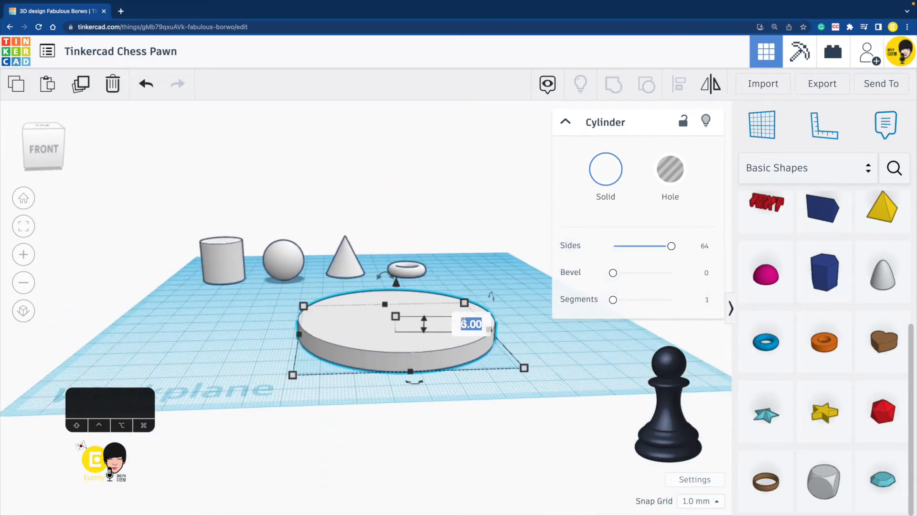
{"action": "type", "text": "5"}
{"action": "key", "text": "Return"}
{"action": "left_click", "coordinate": [505, 267]}
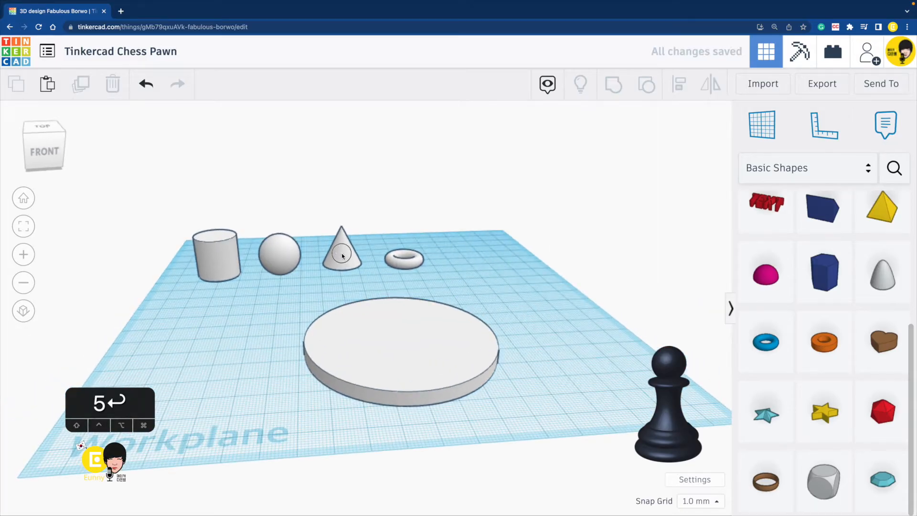
- Duplicate the small cone, move the copy onto the large disc and enlarge it to cover much of the disc
{"action": "left_click_drag", "start_coordinate": [336, 254], "coordinate": [367, 232]}
{"action": "mouse_move", "coordinate": [382, 330]}
{"action": "left_mouse_down"}
{"action": "mouse_move", "coordinate": [397, 280]}
{"action": "mouse_move", "coordinate": [374, 303]}
{"action": "mouse_move", "coordinate": [391, 316]}
{"action": "left_mouse_up"}
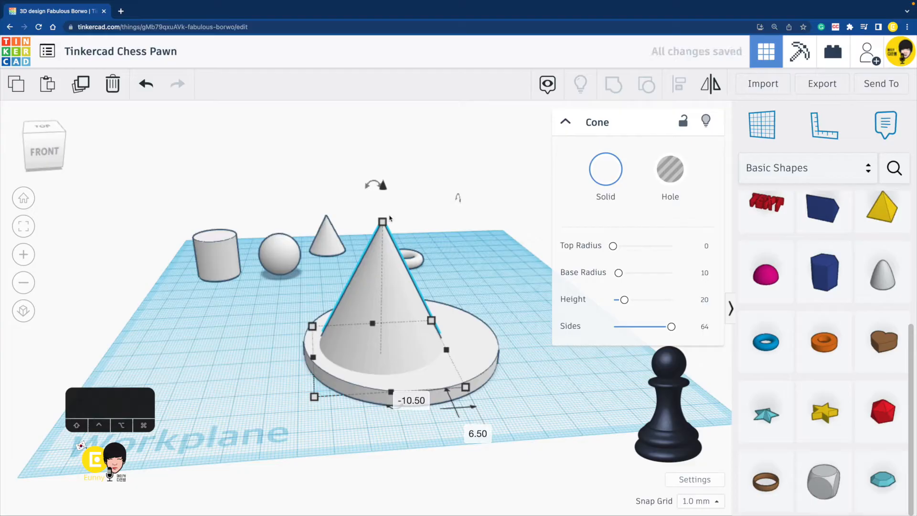
{"action": "right_click_drag", "start_coordinate": [465, 256], "coordinate": [403, 322]}
{"action": "scroll", "coordinate": [812, 268], "scroll_direction": "up", "scroll_amount": 5}
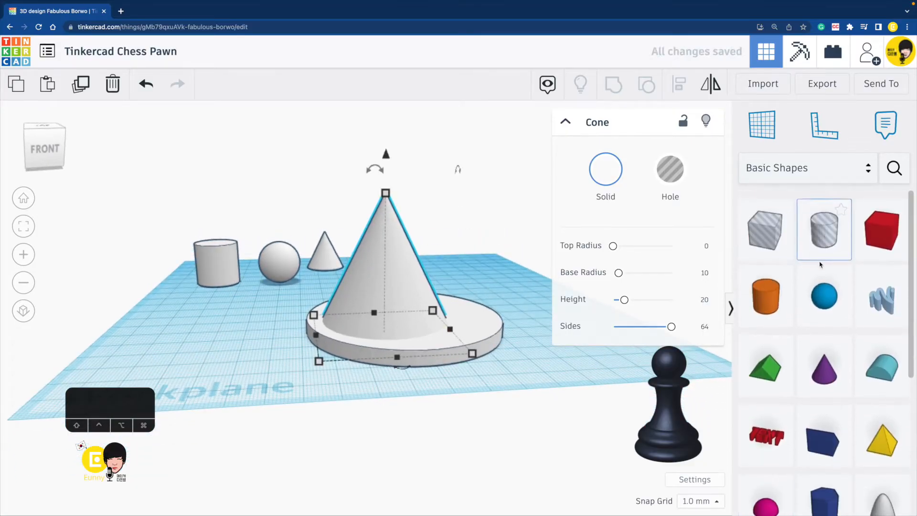
{"action": "left_click_drag", "start_coordinate": [824, 221], "coordinate": [406, 365]}
{"action": "left_click_drag", "start_coordinate": [323, 176], "coordinate": [320, 123]}
{"action": "left_click_drag", "start_coordinate": [335, 197], "coordinate": [413, 207]}
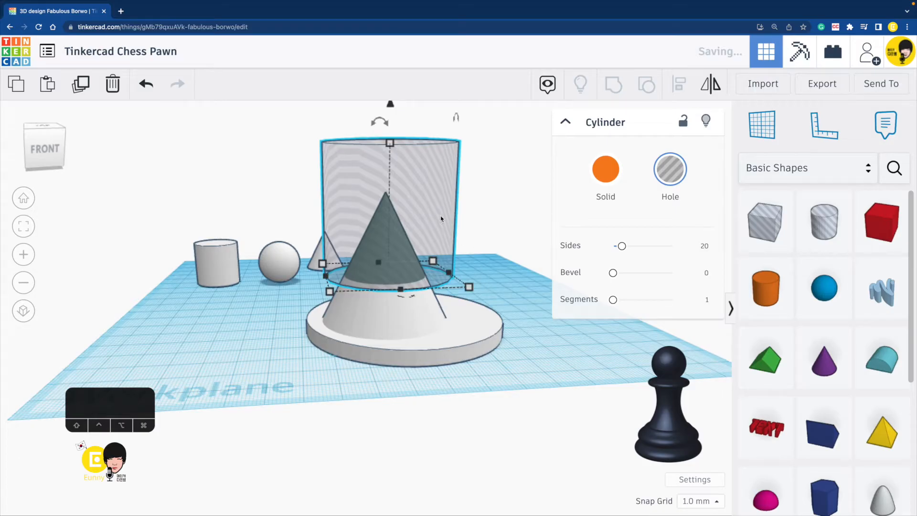
{"action": "key", "text": "BackSpace"}
- Align the large cone and the disc on their centres in both horizontal directions
{"action": "right_click_drag", "start_coordinate": [444, 217], "coordinate": [447, 230]}
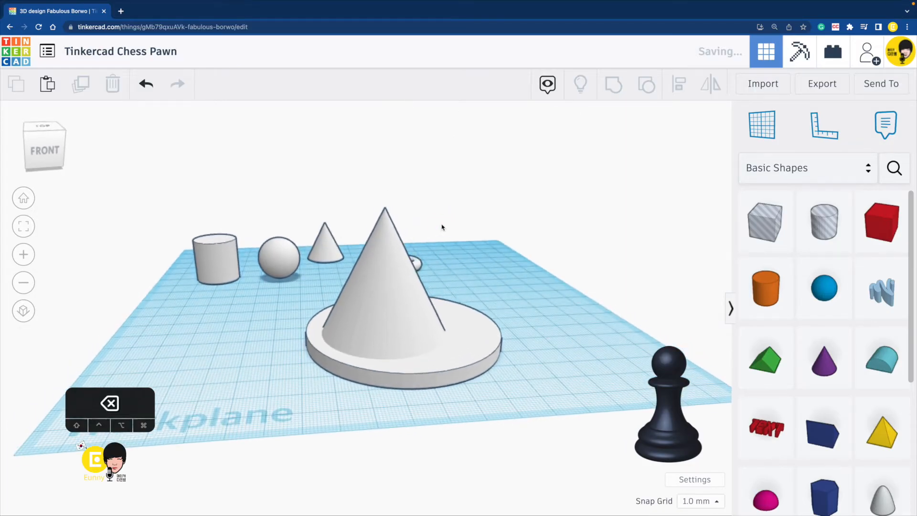
{"action": "left_click", "coordinate": [396, 301]}
{"action": "left_click", "coordinate": [325, 363], "text": "shift"}
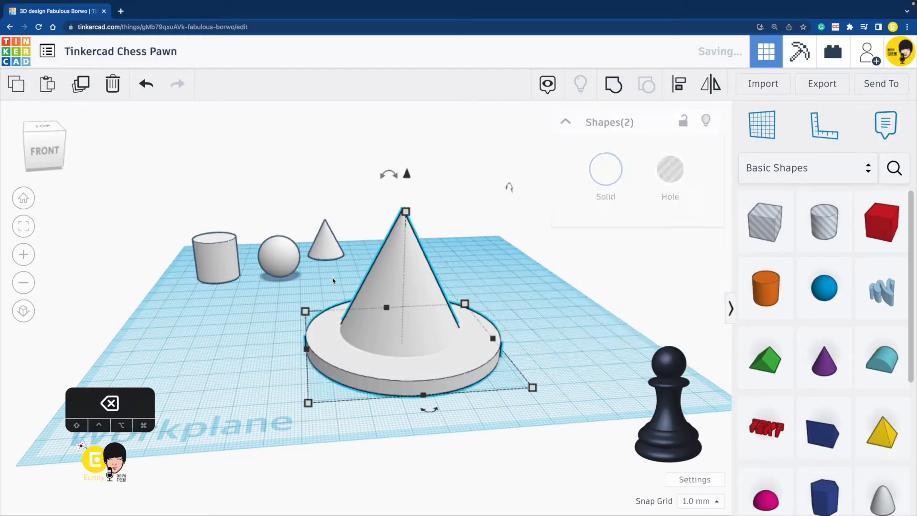
{"action": "key", "text": "l"}
{"action": "left_click", "coordinate": [284, 350]}
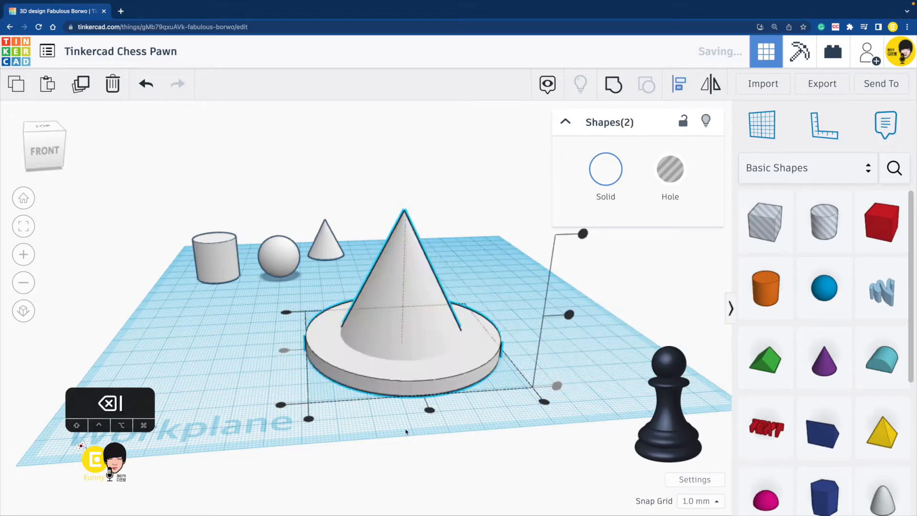
{"action": "left_click", "coordinate": [516, 370]}
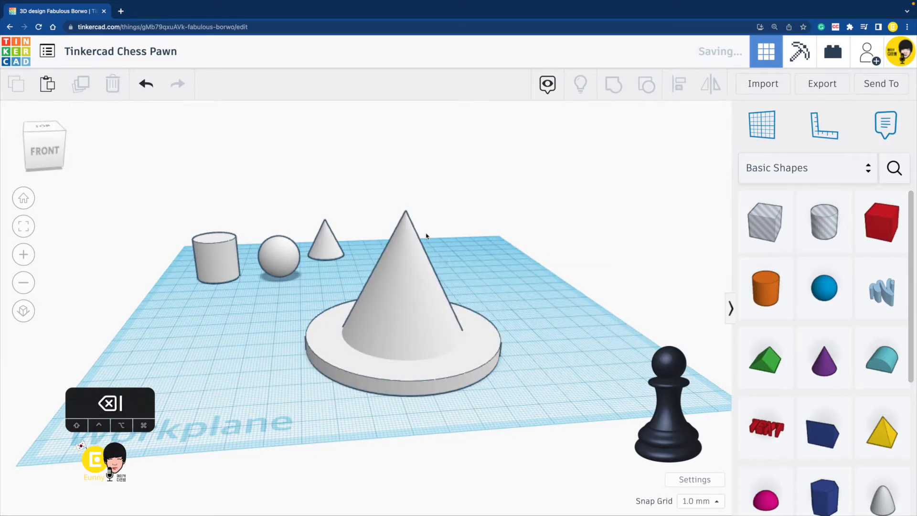
- Lower the large cone's height to about 17 mm and raise the cone onto the disc
{"action": "left_click", "coordinate": [403, 219]}
{"action": "left_click_drag", "start_coordinate": [402, 218], "coordinate": [409, 304]}
{"action": "mouse_move", "coordinate": [406, 272]}
{"action": "left_mouse_down"}
{"action": "mouse_move", "coordinate": [402, 249]}
{"action": "mouse_move", "coordinate": [403, 257]}
{"action": "left_mouse_up"}
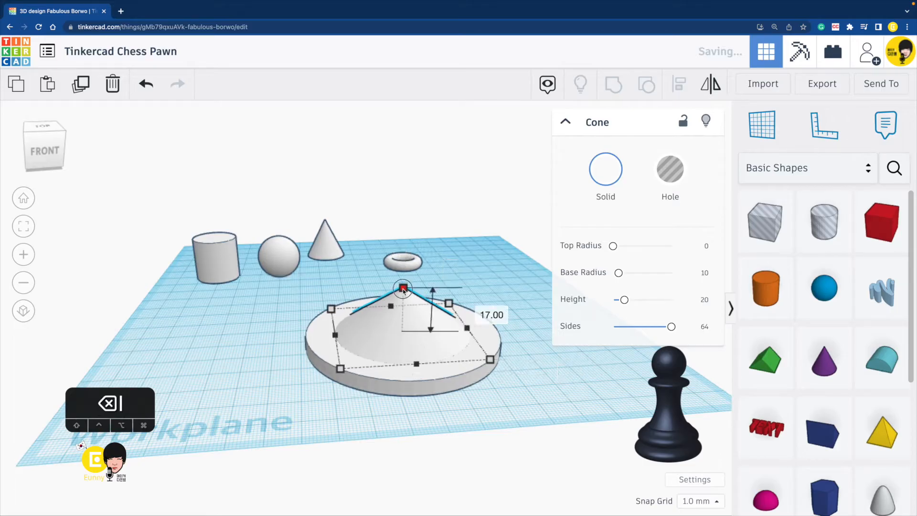
- Scale the cone up proportionally until it nearly covers the disc, and adjust its elevation on top of the disc
{"action": "left_click_drag", "start_coordinate": [404, 290], "coordinate": [403, 283], "text": "shift"}
{"action": "mouse_move", "coordinate": [450, 318]}
{"action": "right_mouse_down"}
{"action": "mouse_move", "coordinate": [445, 294]}
{"action": "mouse_move", "coordinate": [446, 306]}
{"action": "right_mouse_up"}
{"action": "left_click_drag", "start_coordinate": [399, 211], "coordinate": [399, 205]}
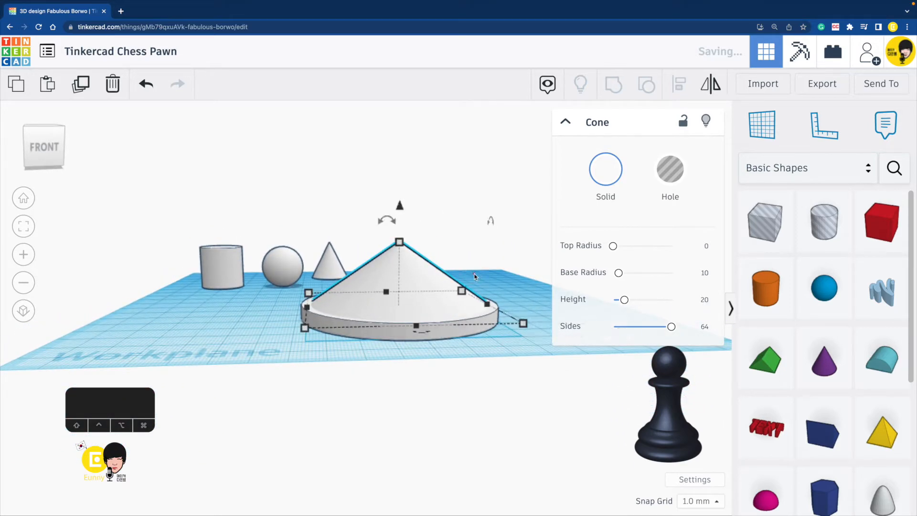
{"action": "left_click", "coordinate": [475, 268]}
{"action": "right_click_drag", "start_coordinate": [475, 268], "coordinate": [419, 305]}
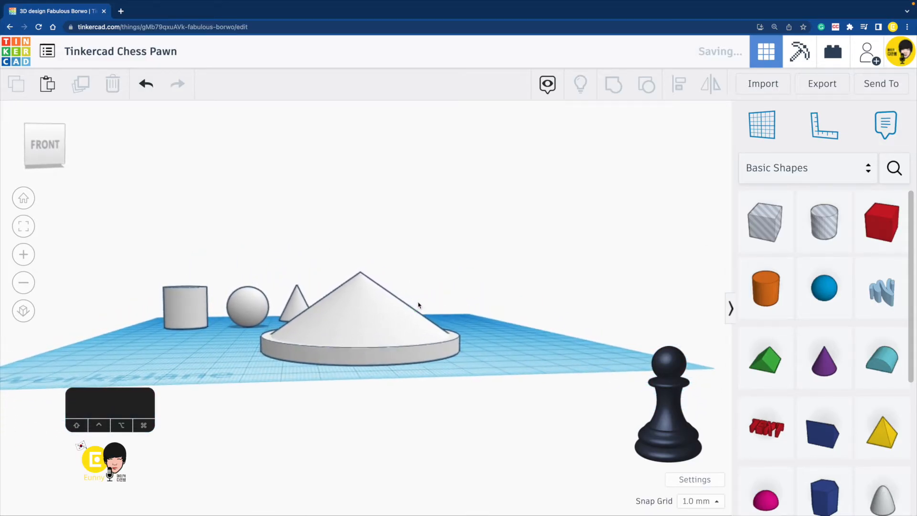
- Duplicate the base disc 10 mm above the original and scale the copy about its centre to 50 × 50 mm
{"action": "left_click", "coordinate": [296, 348]}
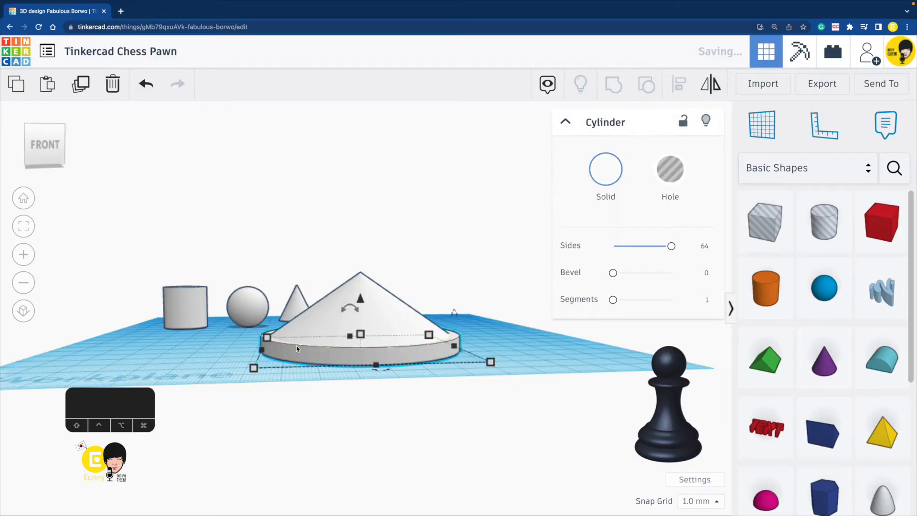
{"action": "left_click_drag", "start_coordinate": [360, 298], "coordinate": [356, 272], "text": "shift"}
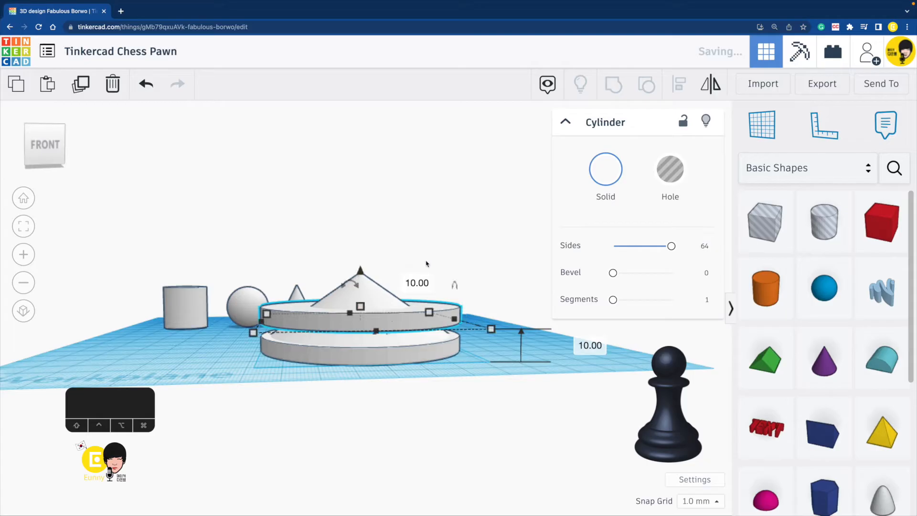
{"action": "right_click_drag", "start_coordinate": [454, 229], "coordinate": [426, 336]}
{"action": "left_click_drag", "start_coordinate": [430, 322], "coordinate": [414, 340], "text": "shift"}
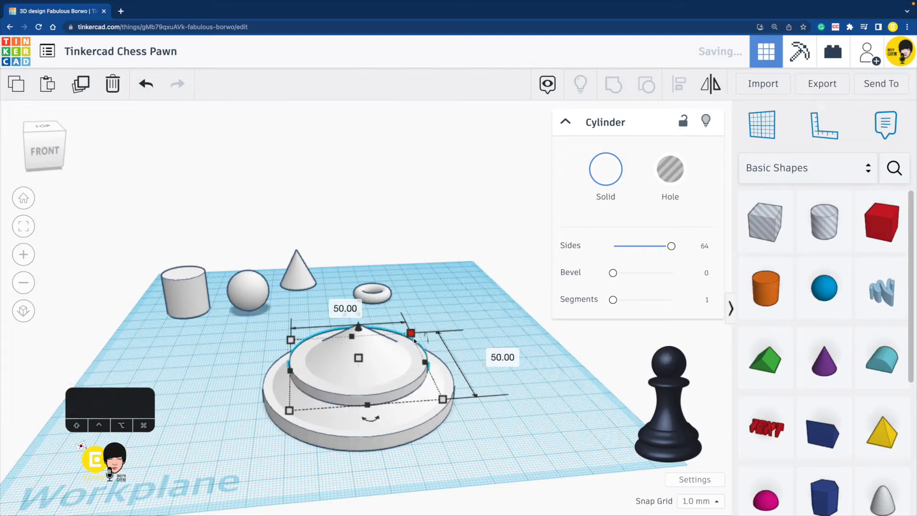
- Thicken the upper 50 mm disc and adjust its elevation so it sits on the cone's slope
{"action": "right_click_drag", "start_coordinate": [438, 339], "coordinate": [426, 308]}
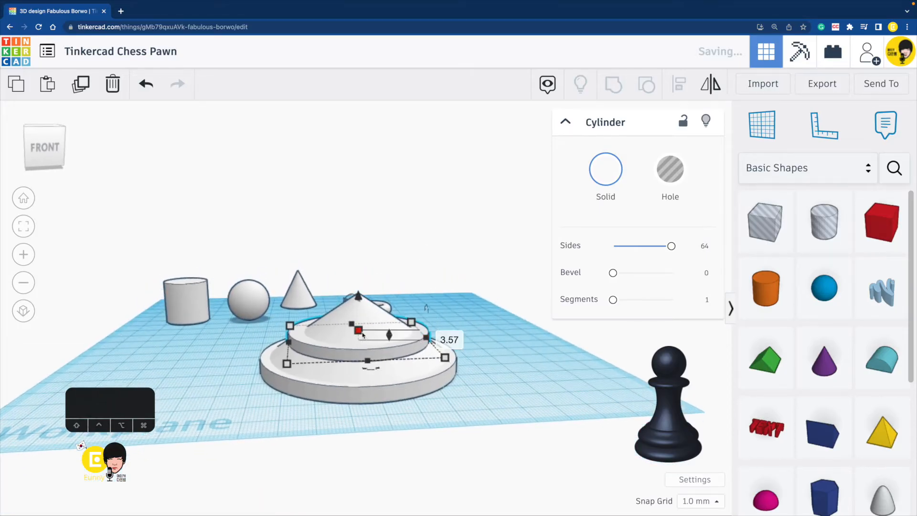
{"action": "mouse_move", "coordinate": [355, 287]}
{"action": "left_mouse_down"}
{"action": "mouse_move", "coordinate": [356, 297]}
{"action": "mouse_move", "coordinate": [358, 289]}
{"action": "left_mouse_up"}
{"action": "right_click_drag", "start_coordinate": [477, 310], "coordinate": [478, 301]}
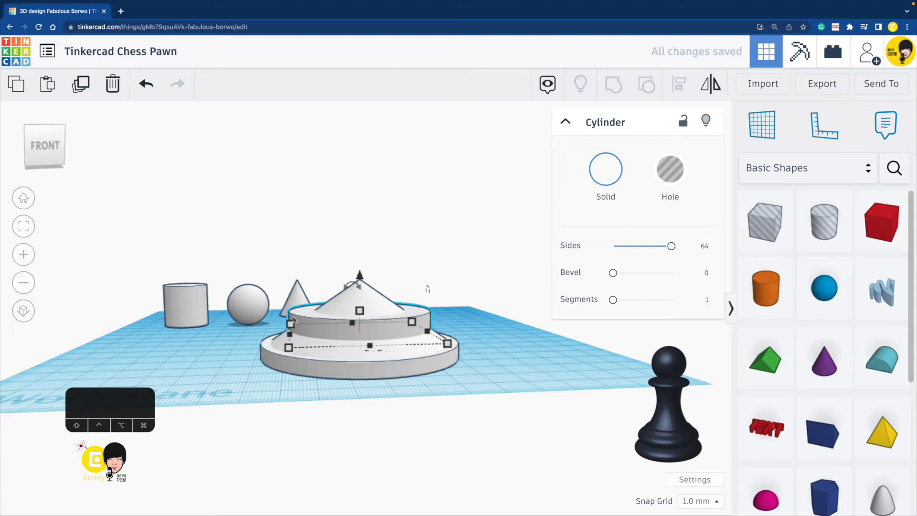
{"action": "right_click_drag", "start_coordinate": [435, 184], "coordinate": [473, 305]}
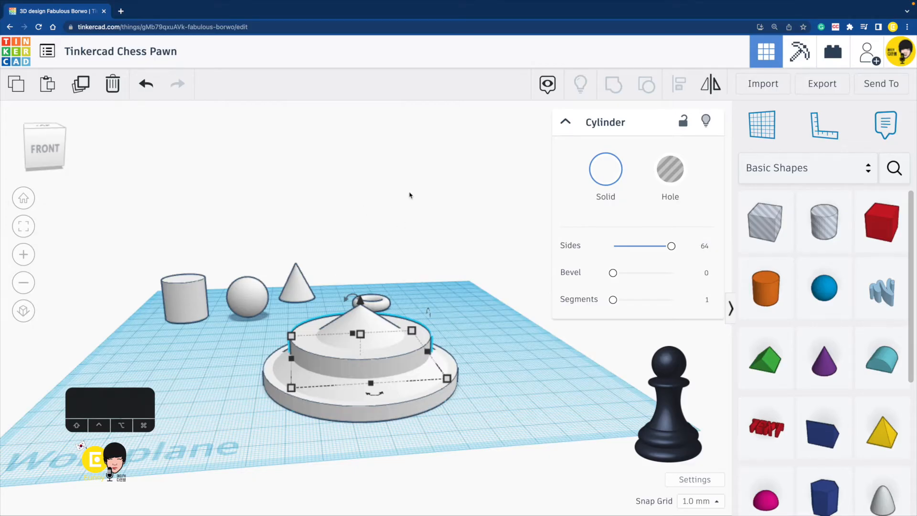
{"action": "left_click", "coordinate": [532, 366]}
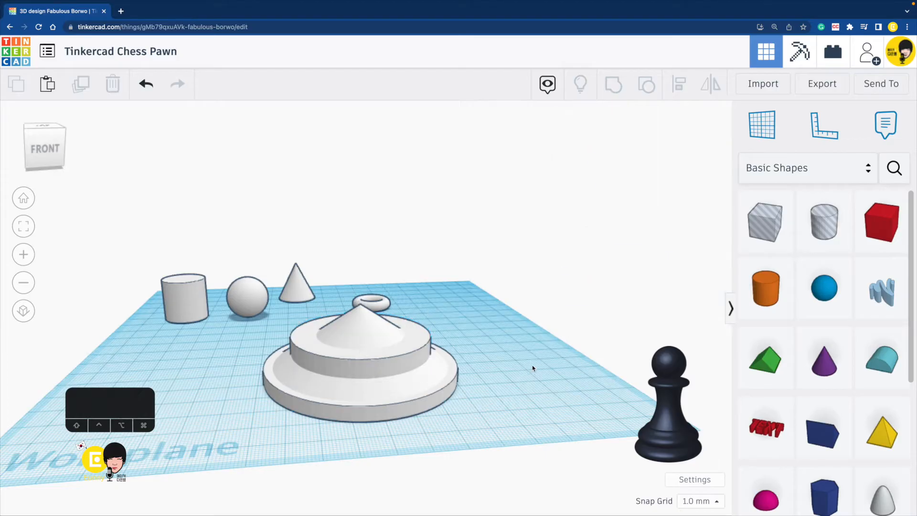
- Move the two discs and the cone together about 21 mm left and 3 mm forward on the workplane
{"action": "middle_click_drag", "start_coordinate": [529, 366], "coordinate": [386, 467]}
{"action": "left_click_drag", "start_coordinate": [385, 467], "coordinate": [262, 353]}
{"action": "left_click_drag", "start_coordinate": [333, 399], "coordinate": [282, 383]}
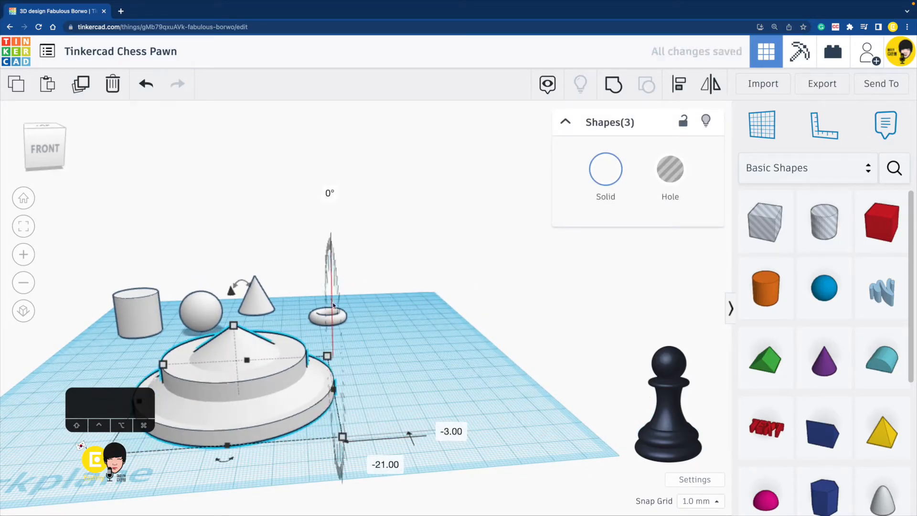
- Duplicate the small cylinder, place the copy 133 mm to the right and 74 mm forward, and make it transparent
{"action": "left_click", "coordinate": [129, 319]}
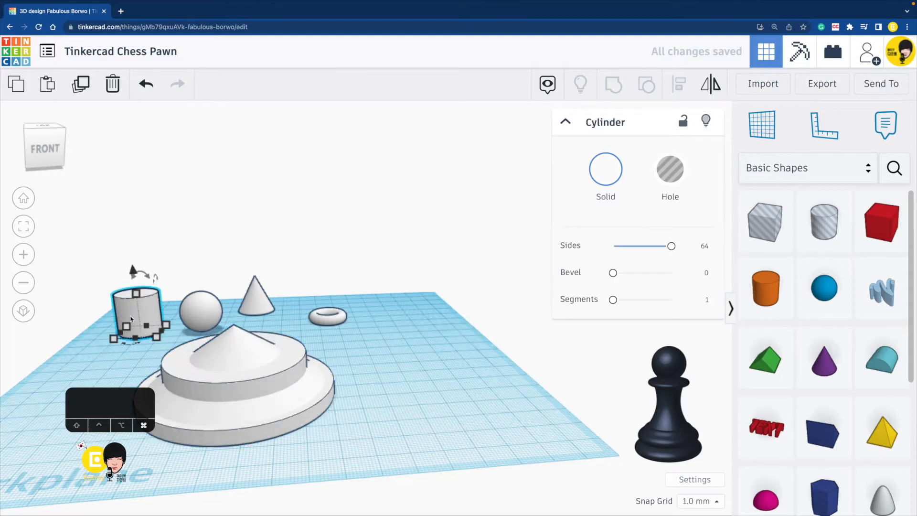
{"action": "key", "text": "super+d"}
{"action": "left_click_drag", "start_coordinate": [133, 319], "coordinate": [490, 331]}
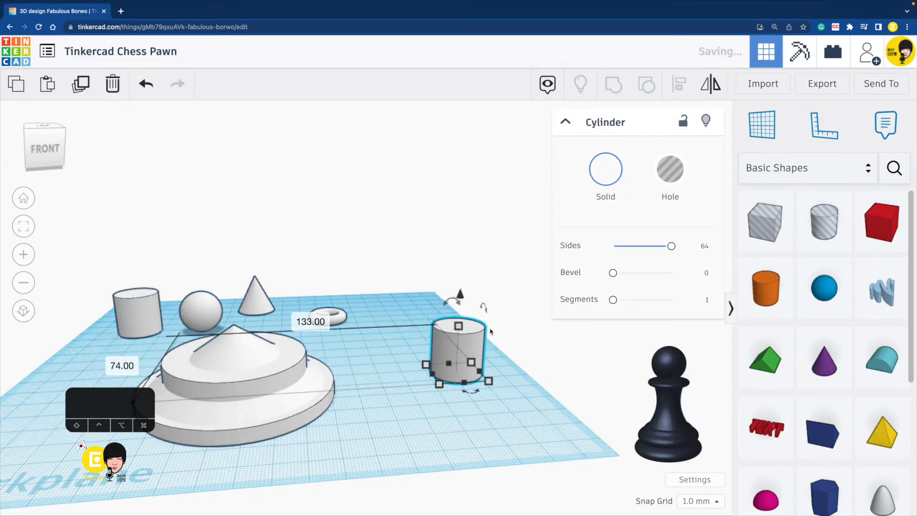
{"action": "left_click", "coordinate": [606, 169]}
{"action": "left_click", "coordinate": [809, 355]}
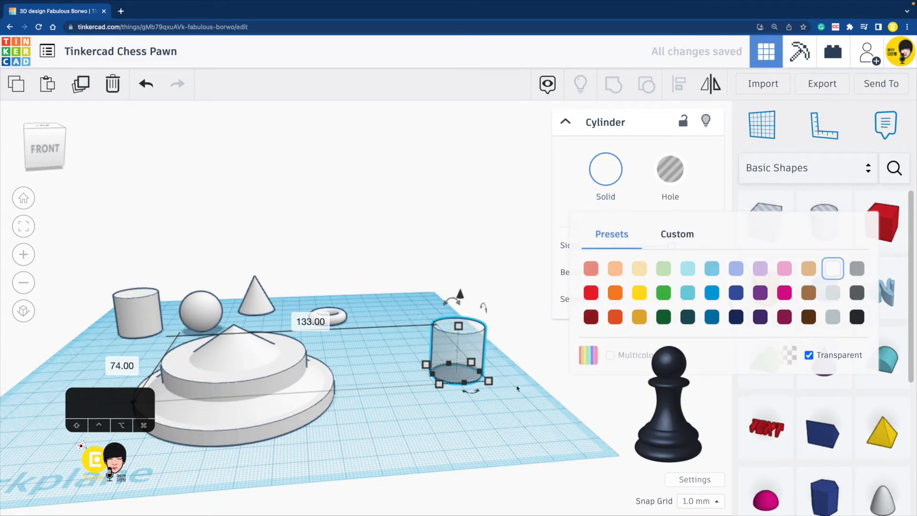
- Scale the transparent cylinder up proportionally to form a large blank for the pawn's waist
{"action": "left_click", "coordinate": [511, 391]}
{"action": "left_click", "coordinate": [455, 375]}
{"action": "left_click_drag", "start_coordinate": [461, 329], "coordinate": [463, 234], "text": "shift"}
{"action": "left_click", "coordinate": [338, 229]}
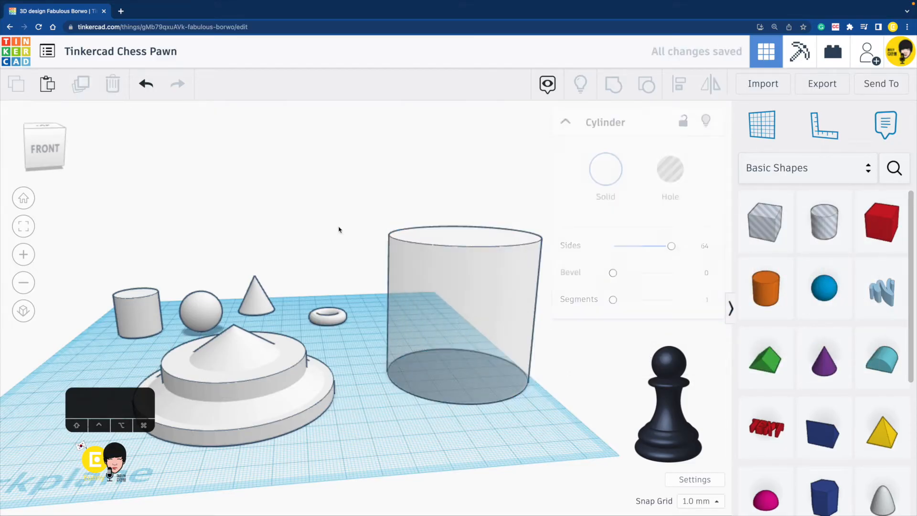
- Duplicate the torus beside the large cylinder, turn the copy into a hole and enlarge it to about 22 mm high
{"action": "left_click", "coordinate": [330, 318]}
{"action": "key", "text": "super+v"}
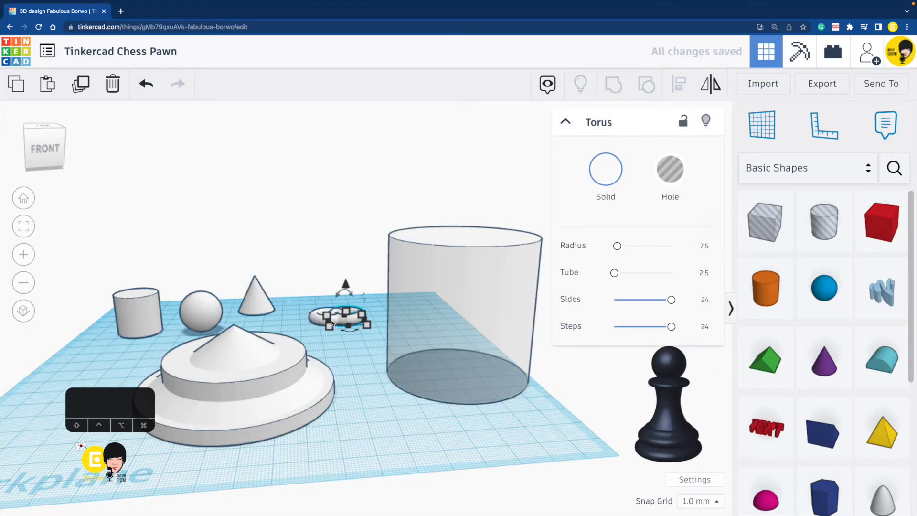
{"action": "left_click_drag", "start_coordinate": [353, 319], "coordinate": [601, 437]}
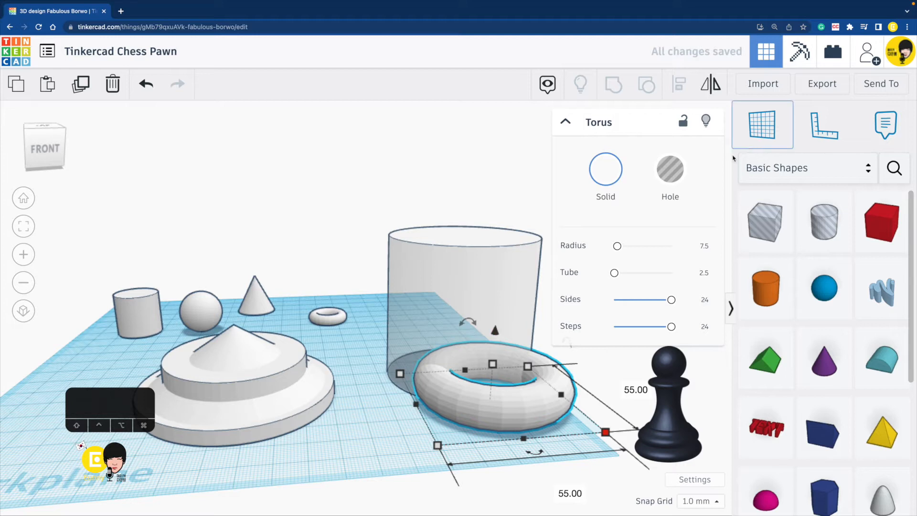
{"action": "left_click", "coordinate": [670, 169]}
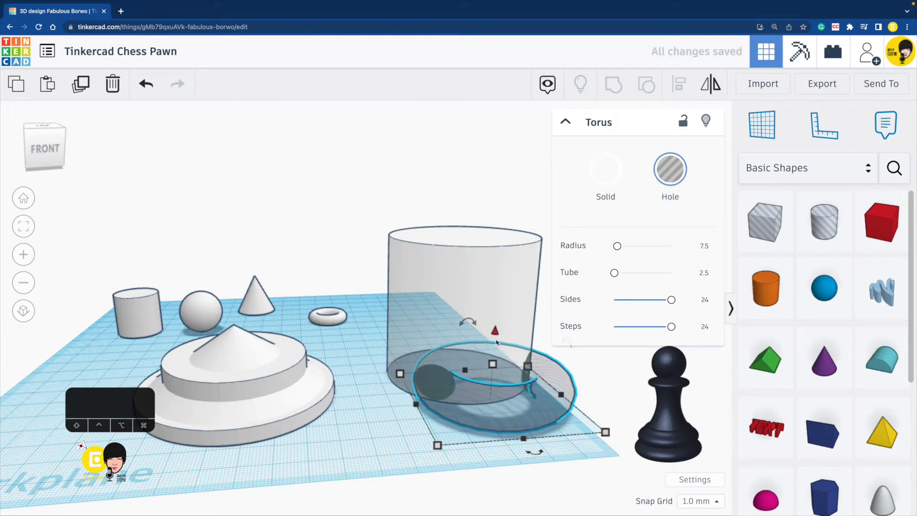
{"action": "left_click_drag", "start_coordinate": [495, 366], "coordinate": [494, 341], "text": "shift"}
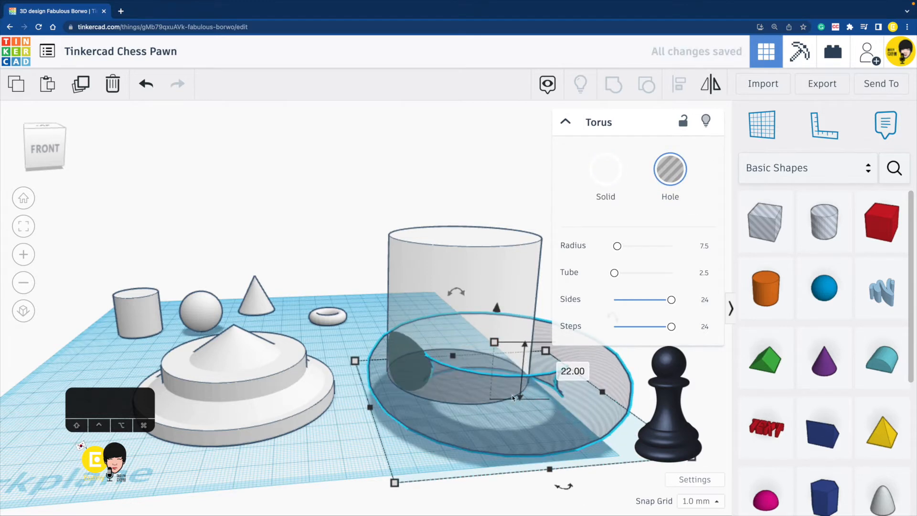
- Move the torus hole around the large cylinder and align their centres along both horizontal axes
{"action": "right_click_drag", "start_coordinate": [512, 396], "coordinate": [453, 399]}
{"action": "left_click_drag", "start_coordinate": [476, 430], "coordinate": [462, 406]}
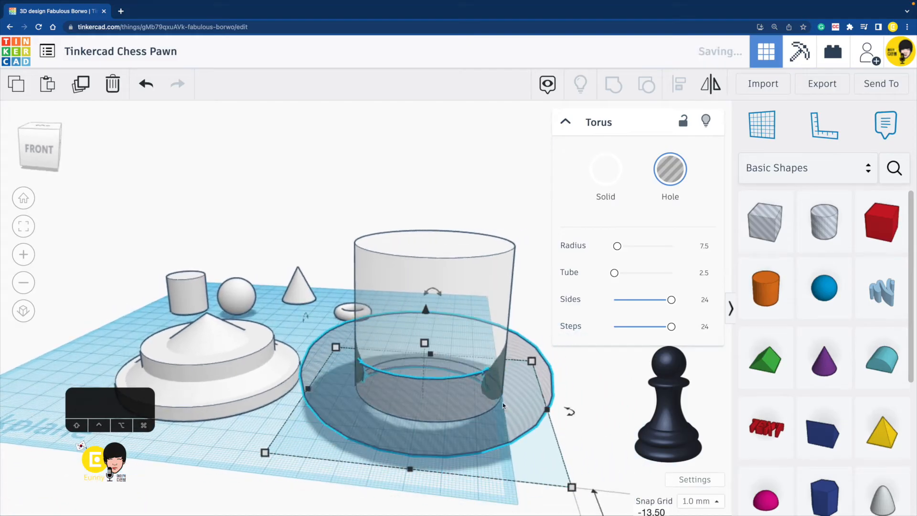
{"action": "left_click", "coordinate": [432, 340], "text": "shift"}
{"action": "key", "text": "l"}
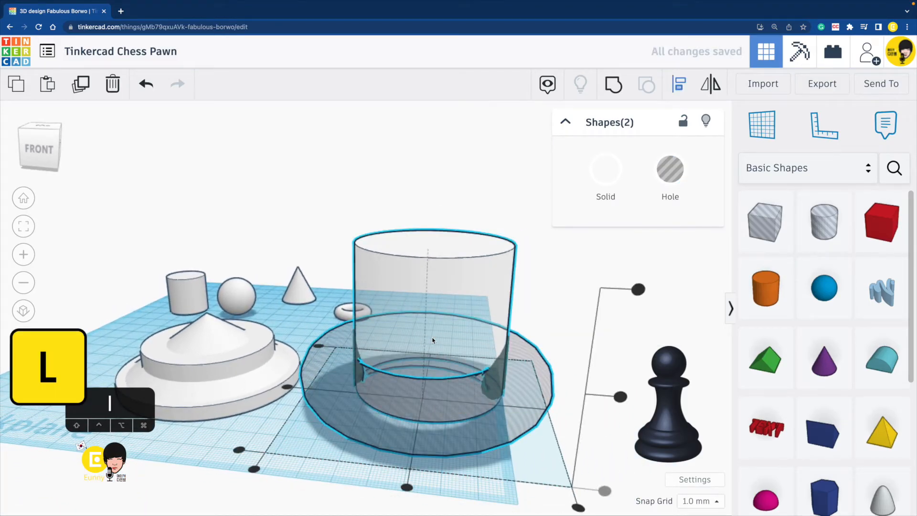
{"action": "left_click", "coordinate": [287, 386]}
{"action": "left_click", "coordinate": [407, 487]}
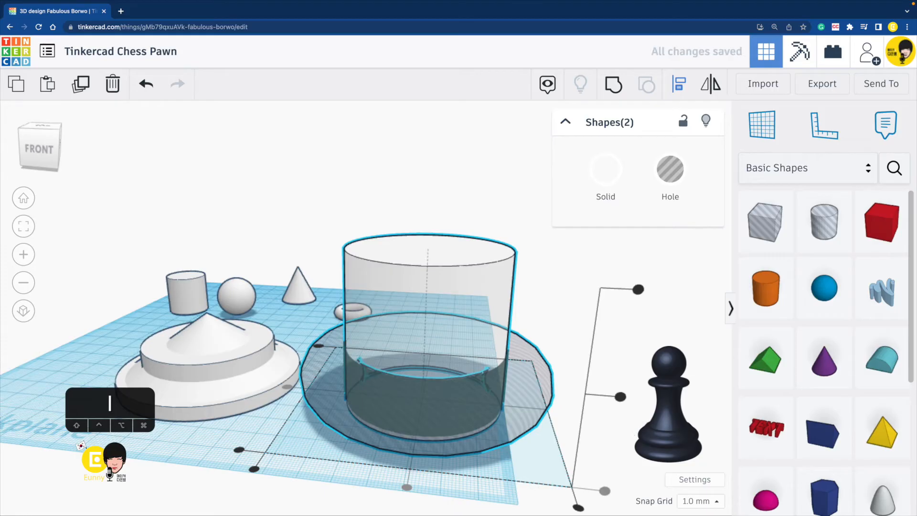
{"action": "right_click_drag", "start_coordinate": [640, 383], "coordinate": [651, 410]}
{"action": "left_click", "coordinate": [651, 410]}
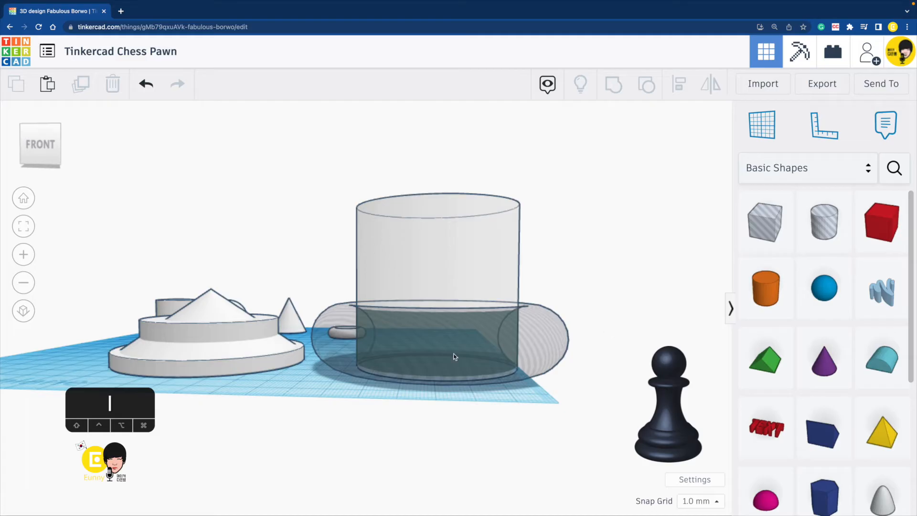
- Stretch the torus hole upward to cover most of the cylinder's height and set its tube to 3
{"action": "right_click_drag", "start_coordinate": [614, 304], "coordinate": [573, 348]}
{"action": "left_click", "coordinate": [525, 369]}
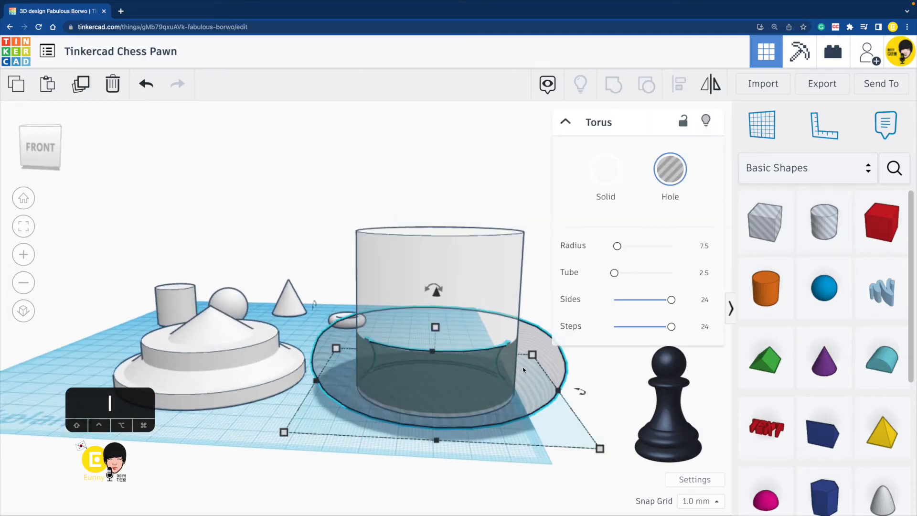
{"action": "left_click_drag", "start_coordinate": [435, 327], "coordinate": [431, 264]}
{"action": "right_click_drag", "start_coordinate": [629, 395], "coordinate": [553, 311]}
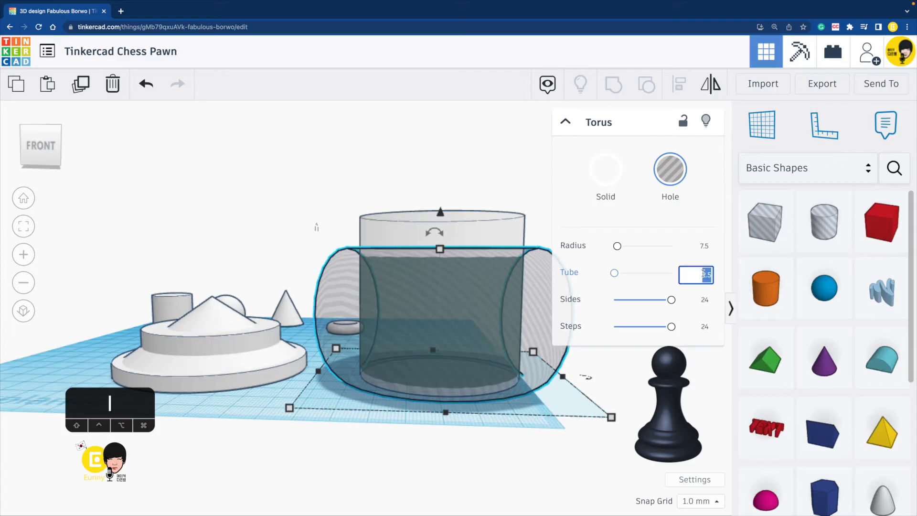
{"action": "type", "text": "3"}
{"action": "key", "text": "Return"}
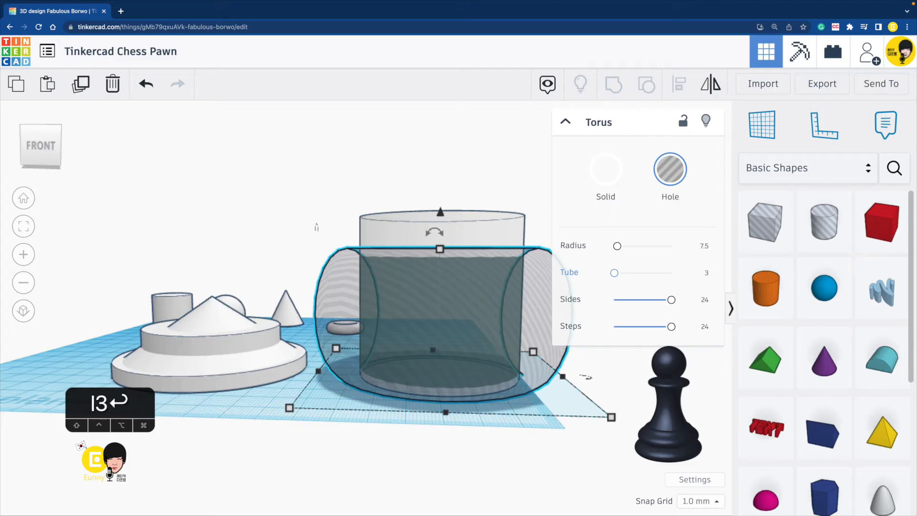
{"action": "left_click", "coordinate": [485, 158]}
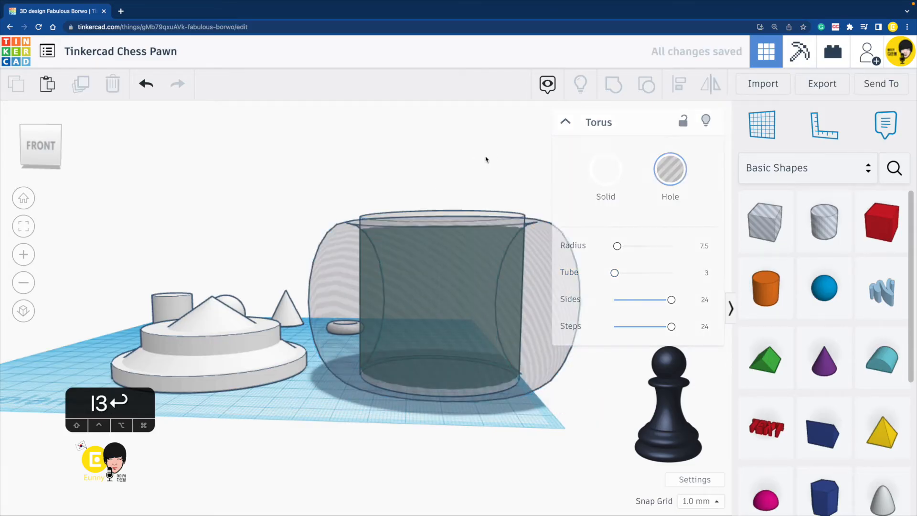
{"action": "right_click_drag", "start_coordinate": [454, 162], "coordinate": [504, 172]}
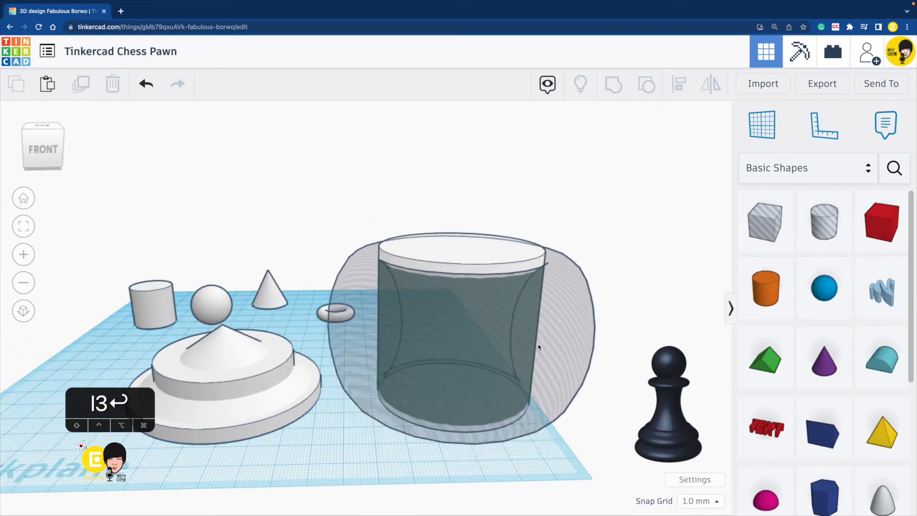
- Group the torus hole with the cylinder to cut a concave column, and turn off the column's transparency
{"action": "left_click", "coordinate": [593, 380]}
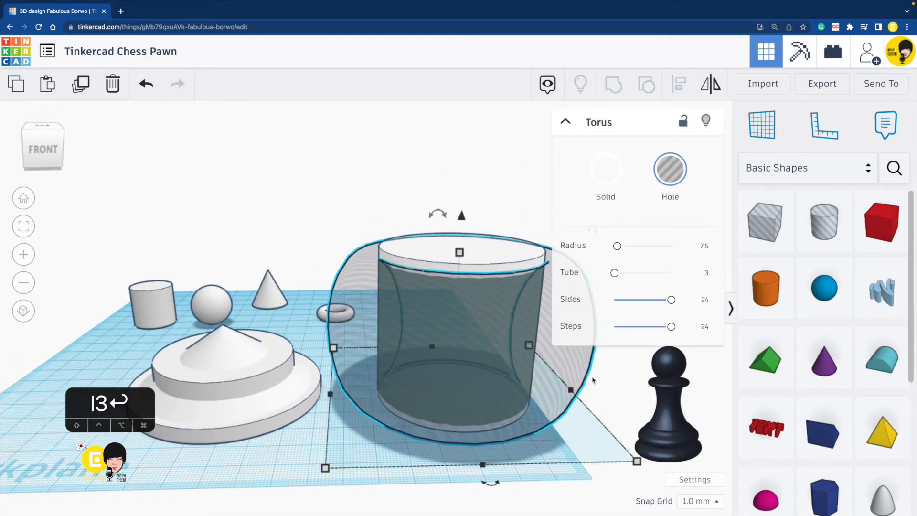
{"action": "left_click", "coordinate": [461, 367], "text": "shift"}
{"action": "left_click", "coordinate": [614, 86]}
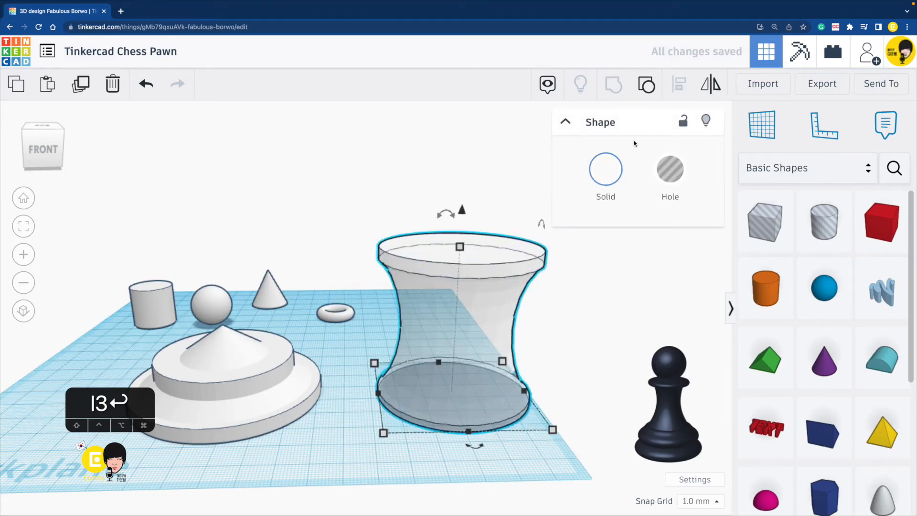
{"action": "left_click", "coordinate": [618, 168]}
{"action": "left_click", "coordinate": [809, 355]}
{"action": "left_click", "coordinate": [618, 424]}
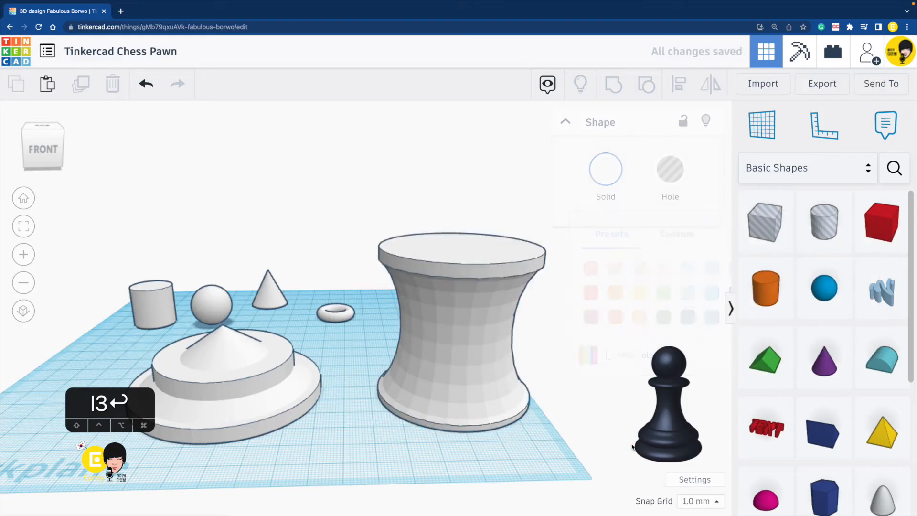
- Scale the concave column down proportionally, move it over the stepped base and adjust its height to sit on the upper disc
{"action": "right_click_drag", "start_coordinate": [618, 425], "coordinate": [531, 236]}
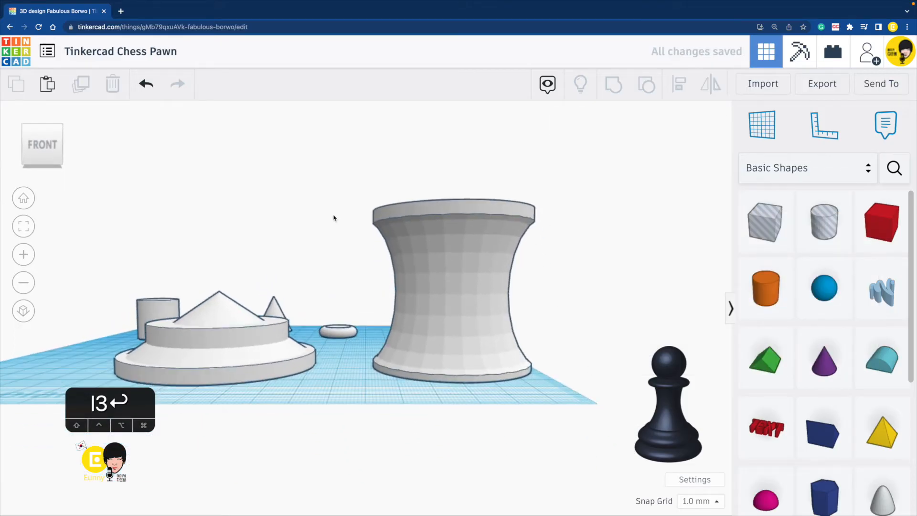
{"action": "right_click_drag", "start_coordinate": [571, 315], "coordinate": [638, 327]}
{"action": "left_click", "coordinate": [496, 231]}
{"action": "left_click_drag", "start_coordinate": [497, 231], "coordinate": [497, 295], "text": "shift"}
{"action": "left_click_drag", "start_coordinate": [505, 331], "coordinate": [288, 366]}
{"action": "left_click_drag", "start_coordinate": [282, 262], "coordinate": [282, 216]}
{"action": "left_click_drag", "start_coordinate": [288, 254], "coordinate": [284, 235]}
{"action": "left_click", "coordinate": [487, 328]}
{"action": "right_click_drag", "start_coordinate": [487, 327], "coordinate": [608, 318]}
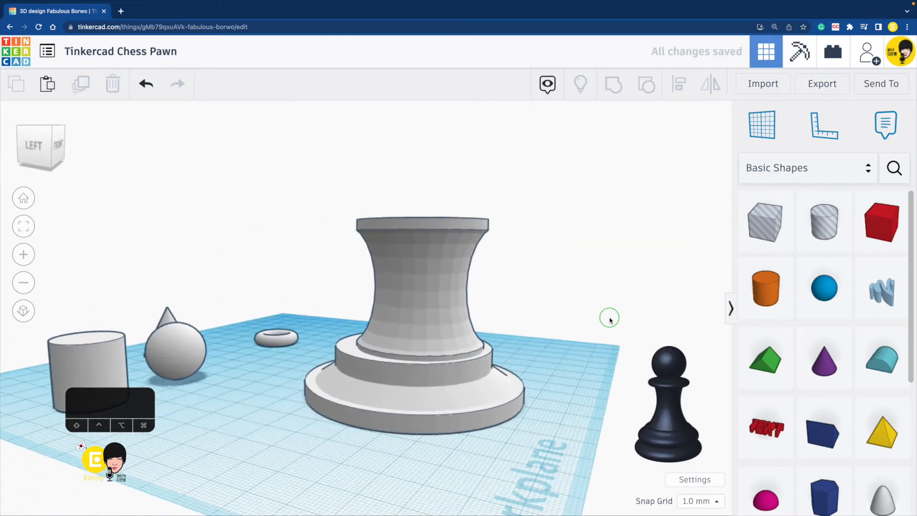
- Select the column with the base discs and cone, and centre-align them along the horizontal axis where the column is offset
{"action": "left_click_drag", "start_coordinate": [580, 453], "coordinate": [411, 246]}
{"action": "key", "text": "l"}
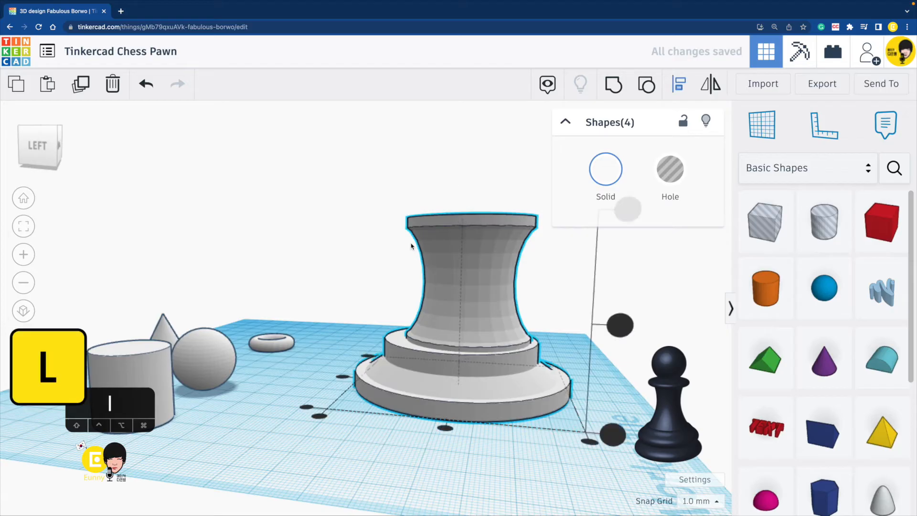
{"action": "left_click", "coordinate": [445, 427]}
{"action": "left_click", "coordinate": [485, 453]}
{"action": "right_click_drag", "start_coordinate": [638, 406], "coordinate": [575, 399]}
{"action": "right_click_drag", "start_coordinate": [428, 234], "coordinate": [414, 250]}
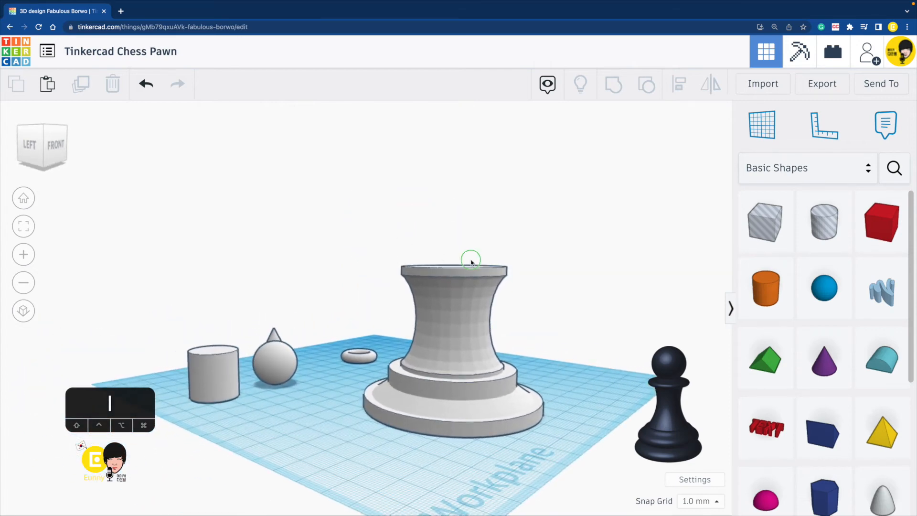
{"action": "right_click_drag", "start_coordinate": [471, 262], "coordinate": [444, 291]}
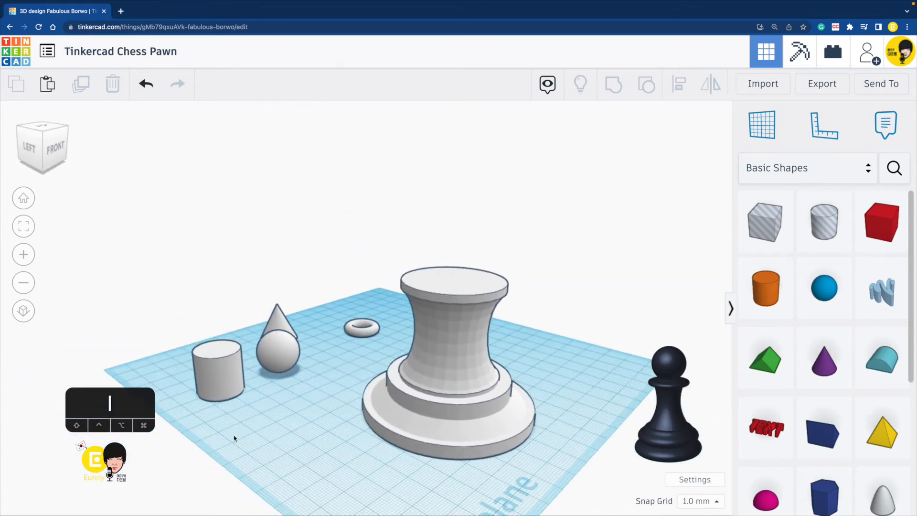
- Place a workplane on the column's top face and paste a copy of the small cylinder onto it
{"action": "left_click", "coordinate": [211, 377]}
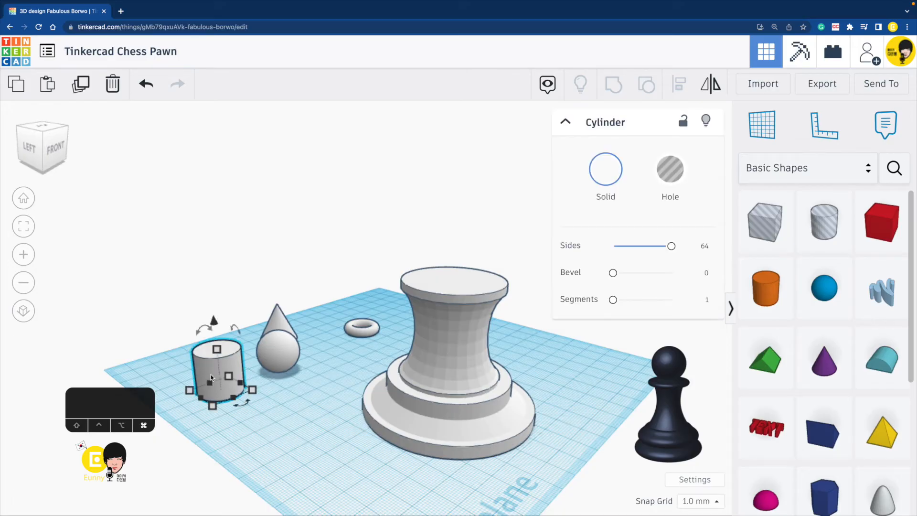
{"action": "left_click", "coordinate": [547, 398]}
{"action": "left_click", "coordinate": [769, 125]}
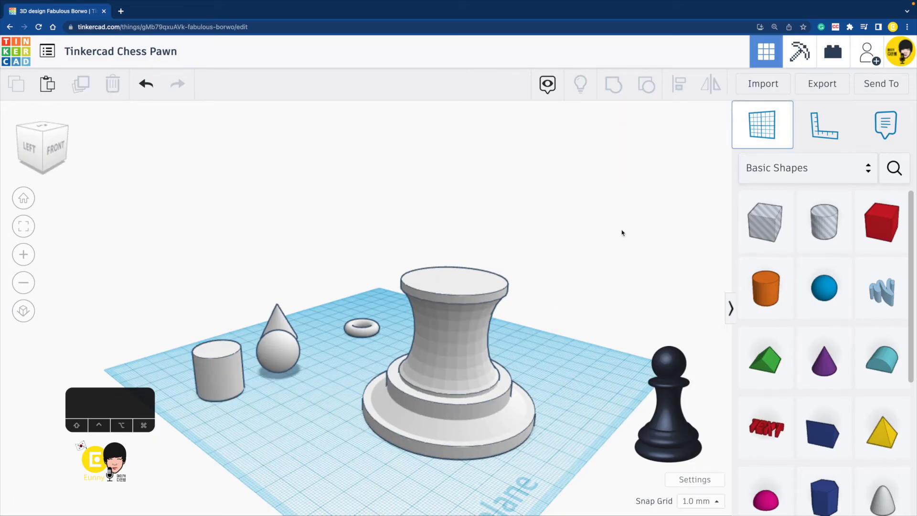
{"action": "left_click", "coordinate": [450, 281]}
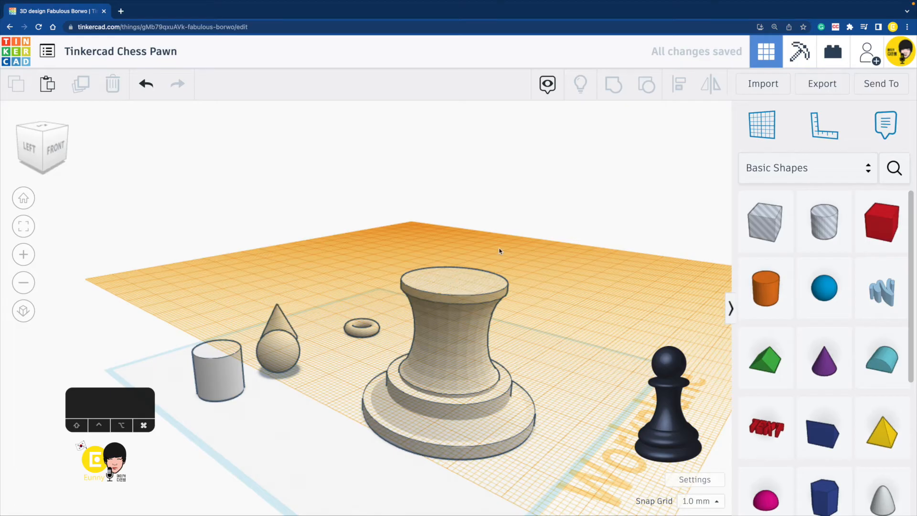
{"action": "key", "text": "ctrl+v"}
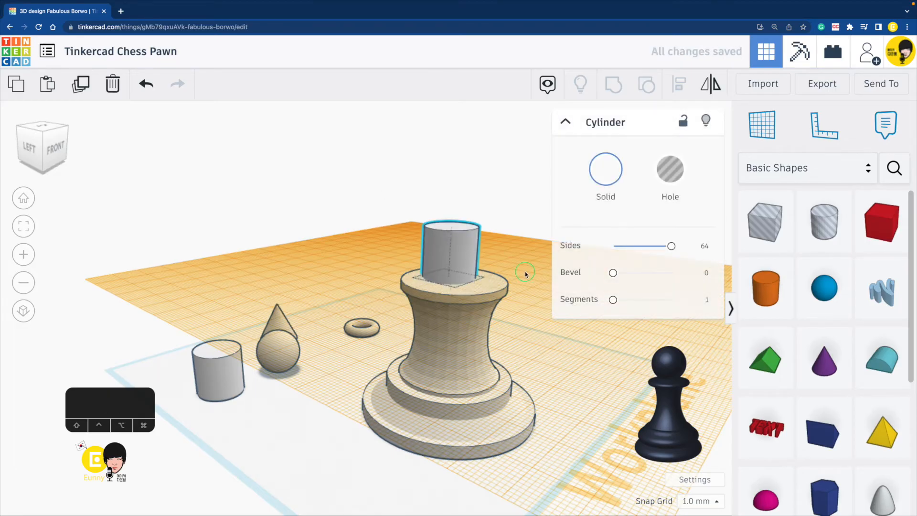
{"action": "right_click_drag", "start_coordinate": [526, 274], "coordinate": [431, 269]}
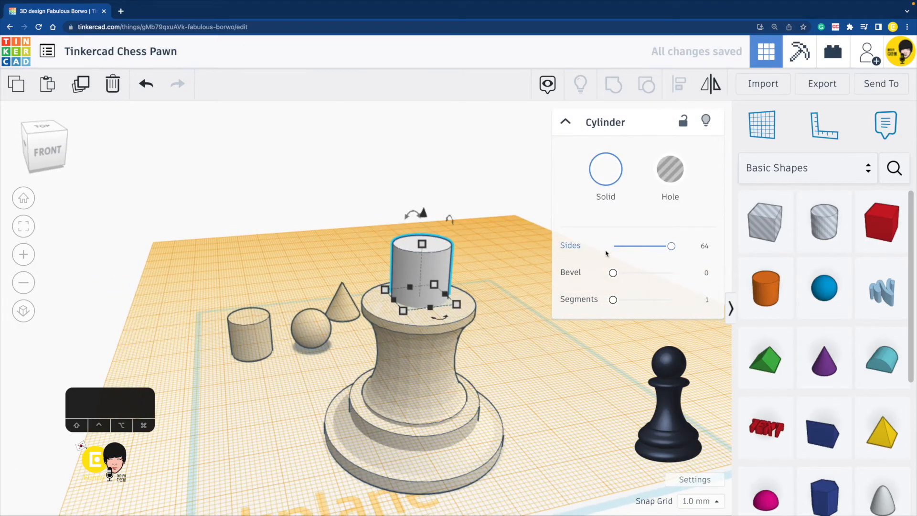
- Round the pasted cylinder's edges with a bevel of 2.5 and 10 segments
{"action": "left_click_drag", "start_coordinate": [612, 274], "coordinate": [672, 273]}
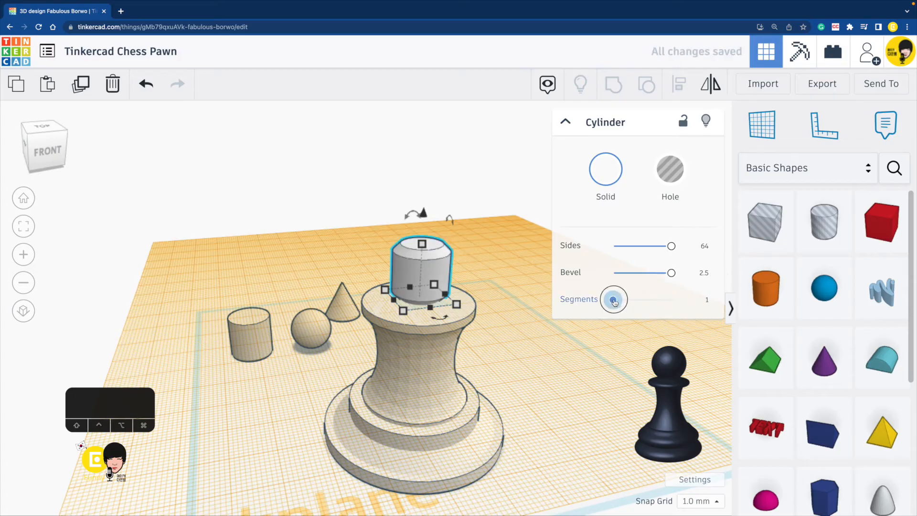
{"action": "left_click_drag", "start_coordinate": [613, 300], "coordinate": [719, 300]}
{"action": "right_click_drag", "start_coordinate": [502, 277], "coordinate": [435, 270]}
{"action": "scroll", "coordinate": [384, 228], "scroll_direction": "up", "scroll_amount": 5}
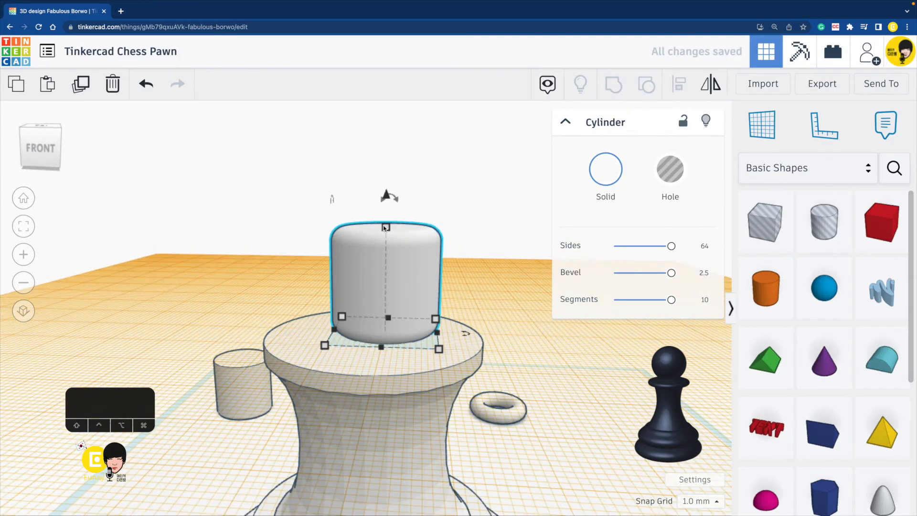
- Enlarge the rounded cylinder, flatten it into a thick disc and scale it to about 54 × 54 mm
{"action": "left_click_drag", "start_coordinate": [385, 227], "coordinate": [389, 180], "text": "shift"}
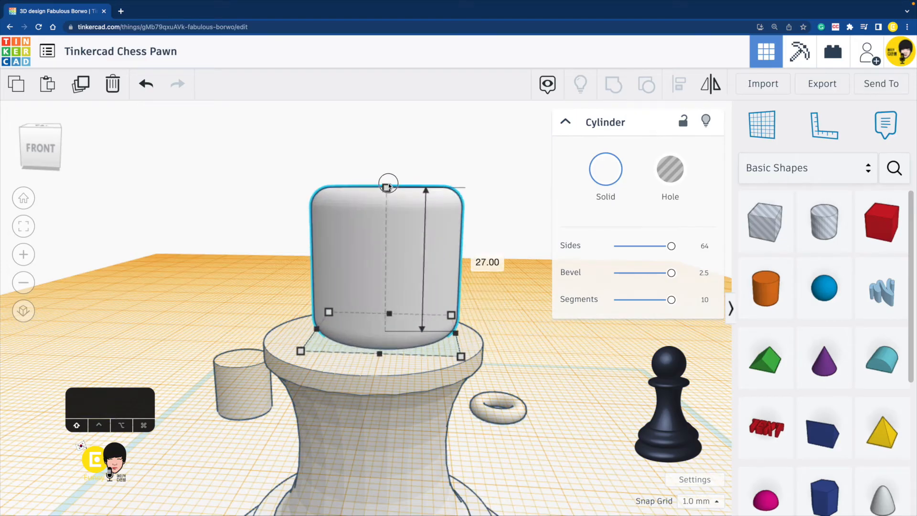
{"action": "left_click_drag", "start_coordinate": [387, 143], "coordinate": [391, 295]}
{"action": "right_click_drag", "start_coordinate": [437, 338], "coordinate": [440, 359]}
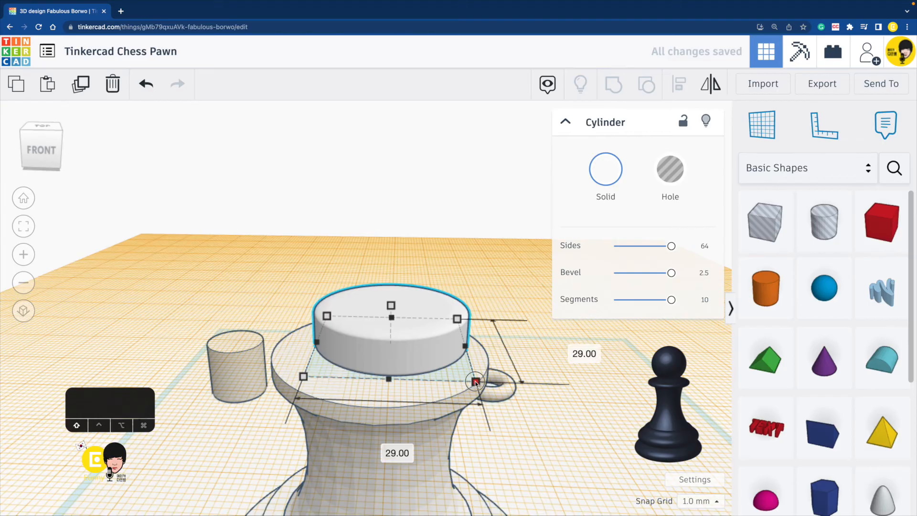
{"action": "left_click_drag", "start_coordinate": [476, 382], "coordinate": [558, 398], "text": "shift"}
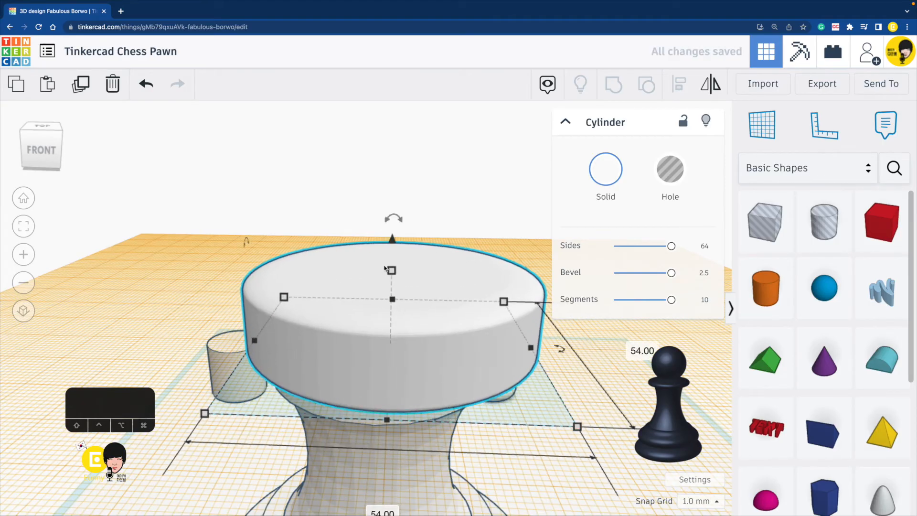
- Flatten the collar disc on the column further and return the workplane to its default ground position
{"action": "left_click_drag", "start_coordinate": [392, 272], "coordinate": [404, 306]}
{"action": "right_click_drag", "start_coordinate": [404, 306], "coordinate": [413, 324]}
{"action": "scroll", "coordinate": [413, 323], "scroll_direction": "down", "scroll_amount": 5}
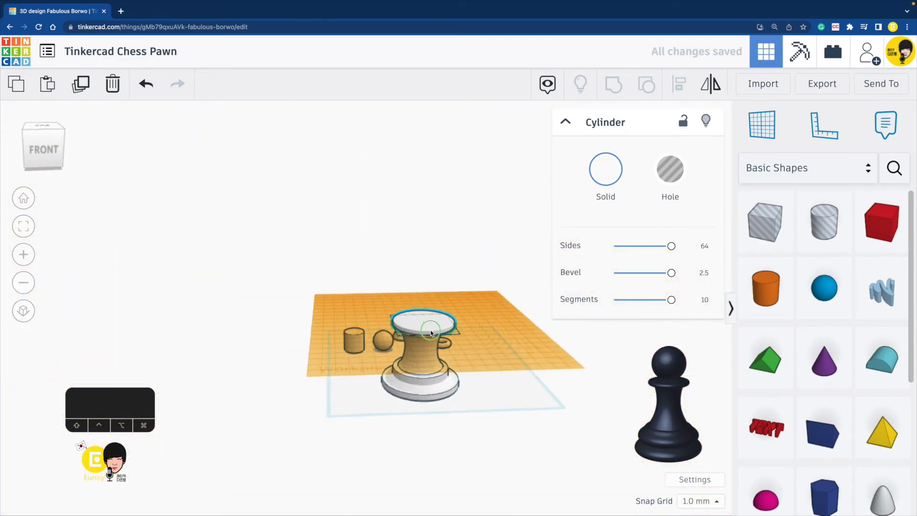
{"action": "key", "text": "w"}
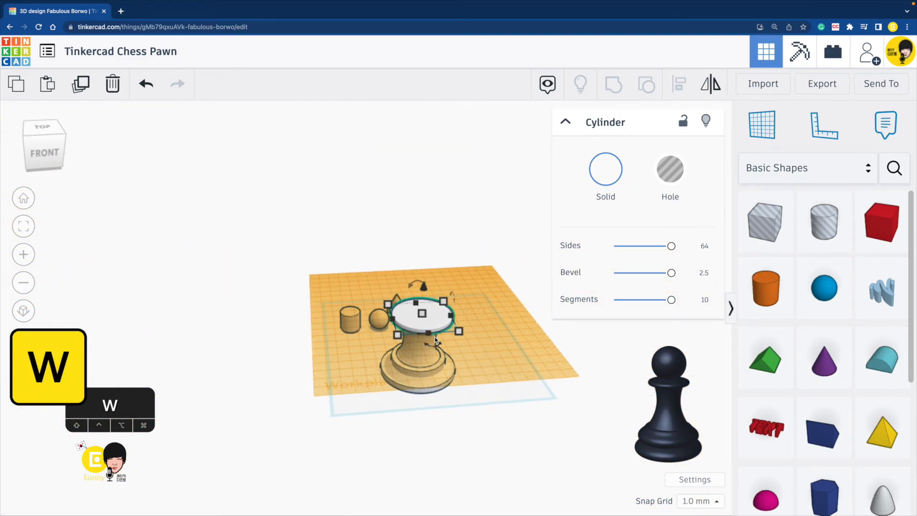
{"action": "left_click", "coordinate": [501, 392]}
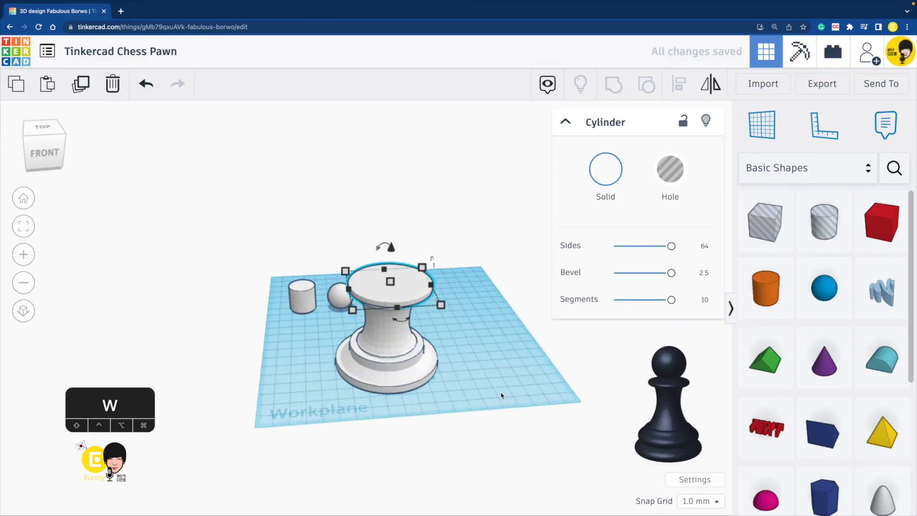
- Select the five stacked pawn parts and centre-align them with each other on both horizontal axes
{"action": "right_click_drag", "start_coordinate": [484, 330], "coordinate": [602, 352], "text": "shift"}
{"action": "scroll", "coordinate": [552, 365], "scroll_direction": "up", "scroll_amount": 3}
{"action": "left_click", "coordinate": [526, 438]}
{"action": "left_click_drag", "start_coordinate": [460, 221], "coordinate": [460, 219]}
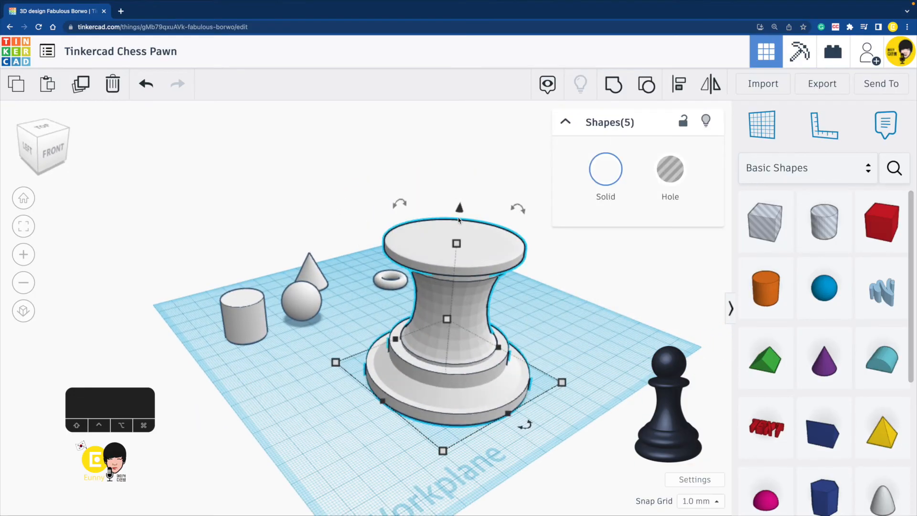
{"action": "left_click", "coordinate": [363, 412]}
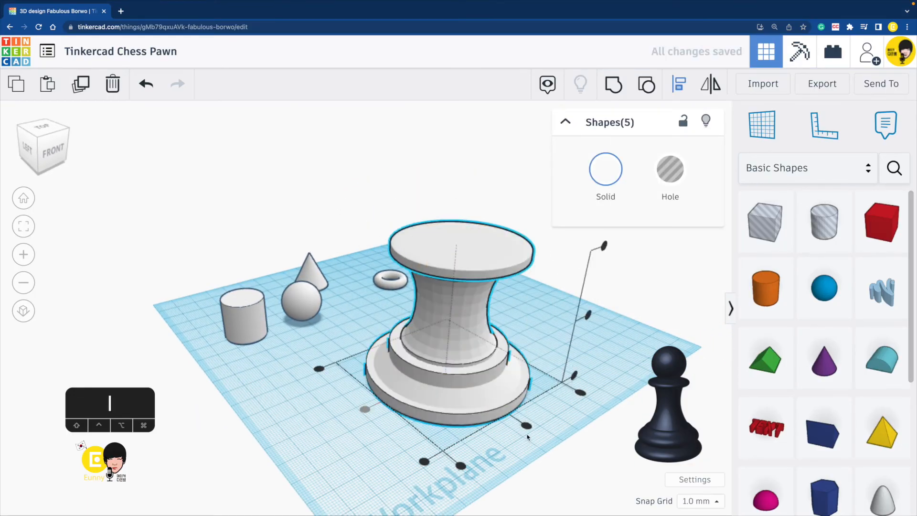
{"action": "left_click", "coordinate": [527, 428]}
{"action": "left_click", "coordinate": [633, 320]}
{"action": "right_click_drag", "start_coordinate": [631, 319], "coordinate": [623, 340]}
- Scale the collar disc down uniformly about its centre until it only slightly overhangs the column's top
{"action": "left_click", "coordinate": [460, 257]}
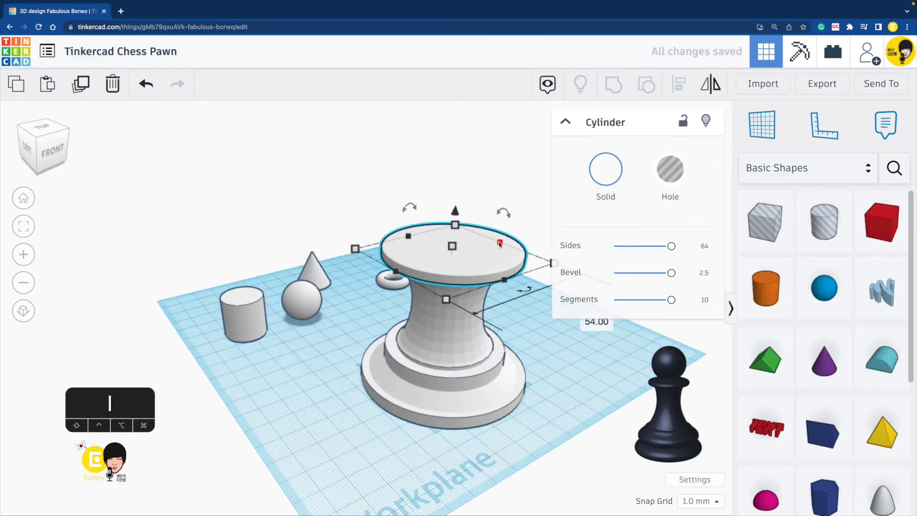
{"action": "left_click", "coordinate": [445, 301]}
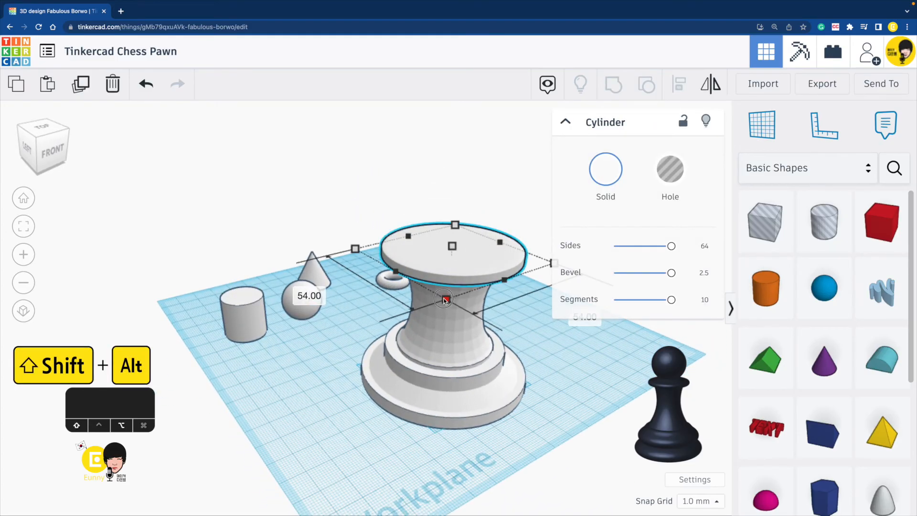
{"action": "mouse_move", "coordinate": [444, 299]}
{"action": "left_mouse_down", "text": "alt+shift"}
{"action": "mouse_move", "coordinate": [449, 287]}
{"action": "mouse_move", "coordinate": [442, 289]}
{"action": "left_mouse_up", "text": "alt+shift"}
{"action": "left_click", "coordinate": [554, 365]}
{"action": "mouse_move", "coordinate": [554, 366]}
{"action": "right_mouse_down"}
{"action": "mouse_move", "coordinate": [557, 334]}
{"action": "mouse_move", "coordinate": [540, 338]}
{"action": "mouse_move", "coordinate": [543, 363]}
{"action": "right_mouse_up"}
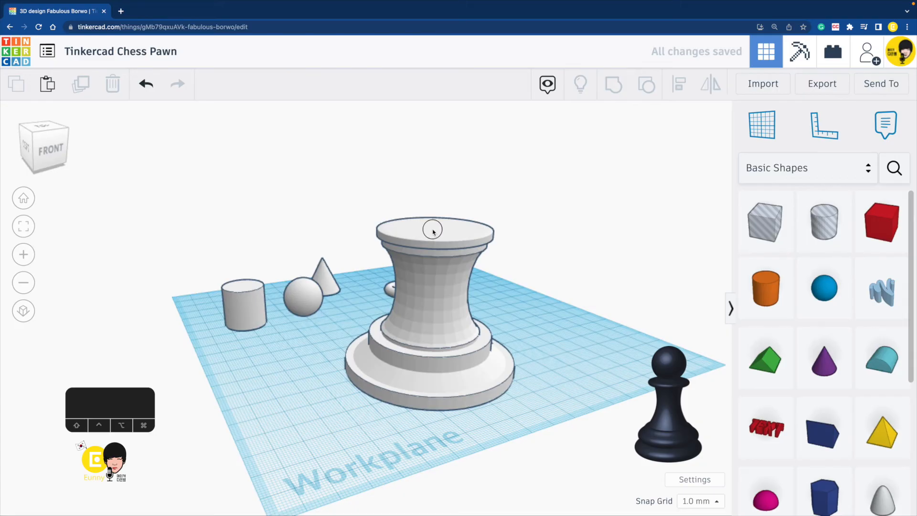
- Set the collar disc's height to 5 mm
{"action": "left_click", "coordinate": [433, 232]}
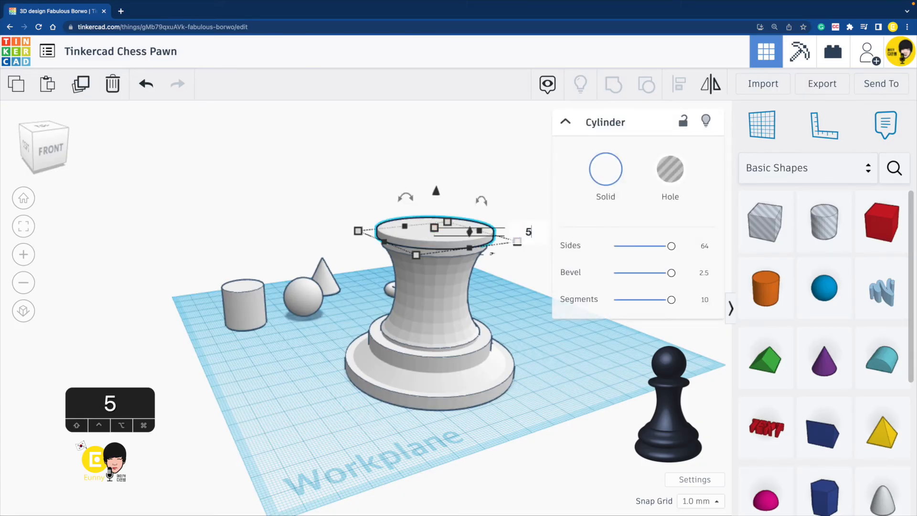
{"action": "type", "text": "5"}
{"action": "key", "text": "Return"}
{"action": "left_click", "coordinate": [517, 368]}
{"action": "right_click_drag", "start_coordinate": [514, 371], "coordinate": [535, 377]}
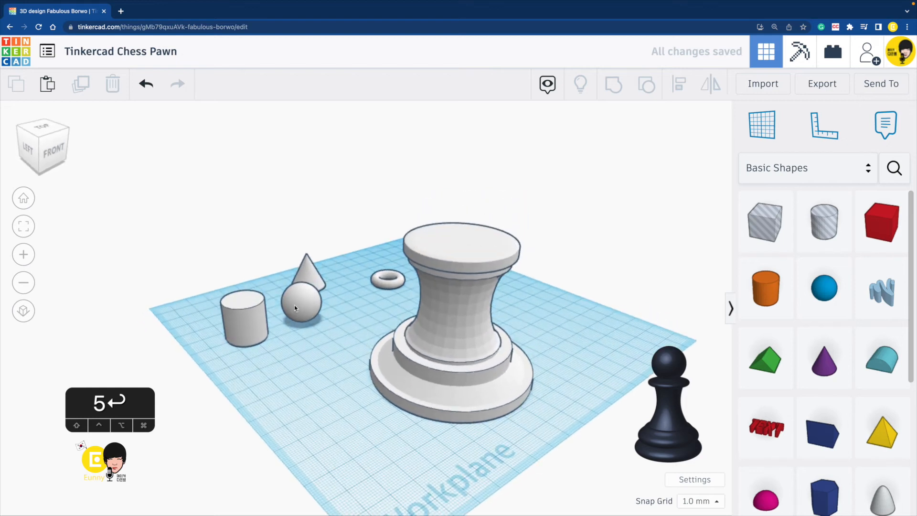
- Copy the loose sphere, place a workplane on the collar's top face and paste the copy onto it
{"action": "left_click", "coordinate": [295, 305]}
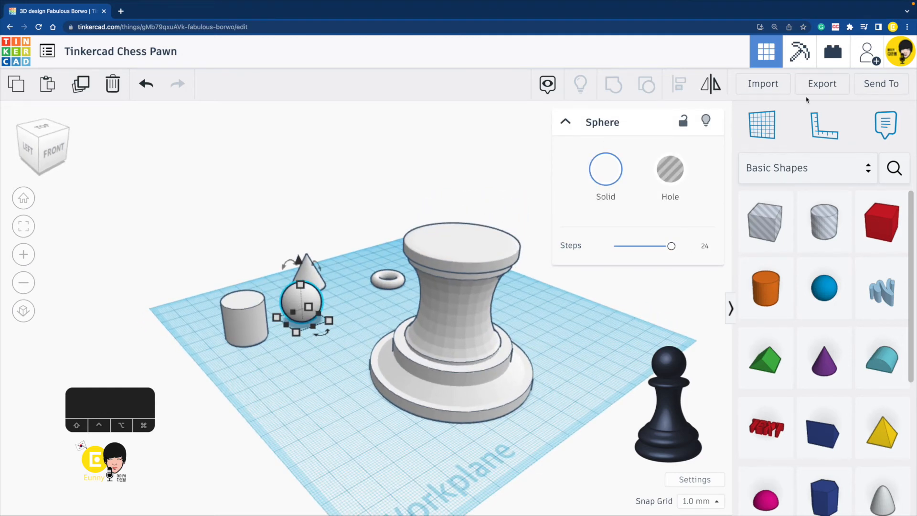
{"action": "left_click", "coordinate": [764, 126]}
{"action": "left_click", "coordinate": [490, 258]}
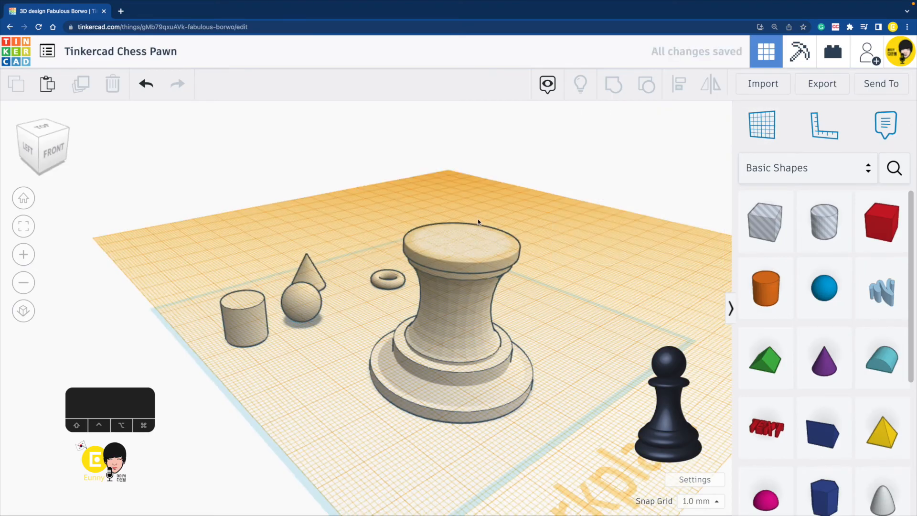
{"action": "key", "text": "super+v"}
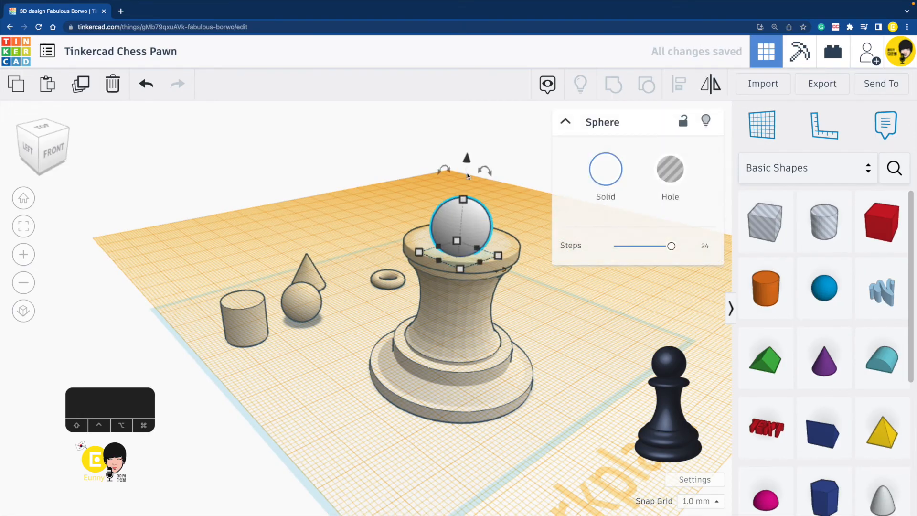
- Scale the pasted sphere uniformly to about 42 mm tall and move it over the middle of the collar
{"action": "left_click", "coordinate": [463, 202]}
{"action": "left_click_drag", "start_coordinate": [463, 202], "coordinate": [469, 133], "text": "shift"}
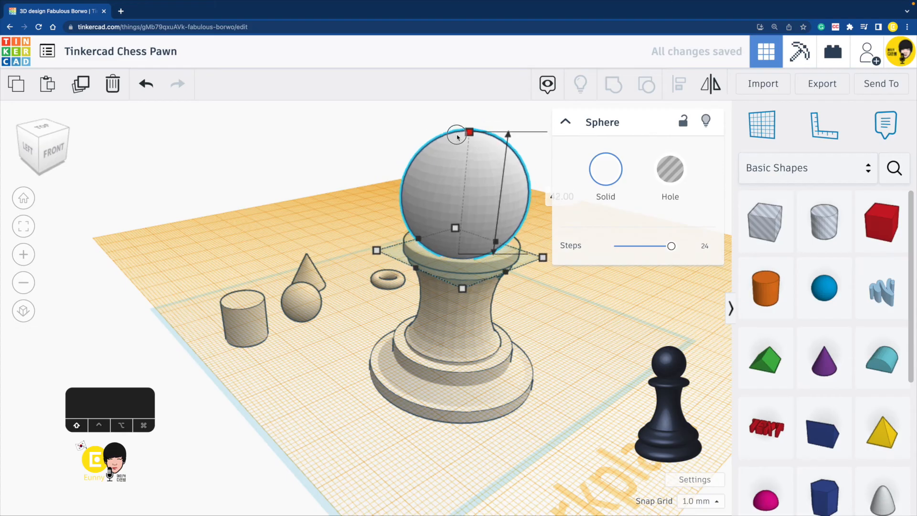
{"action": "right_click_drag", "start_coordinate": [461, 270], "coordinate": [455, 268]}
{"action": "left_click_drag", "start_coordinate": [415, 202], "coordinate": [436, 192]}
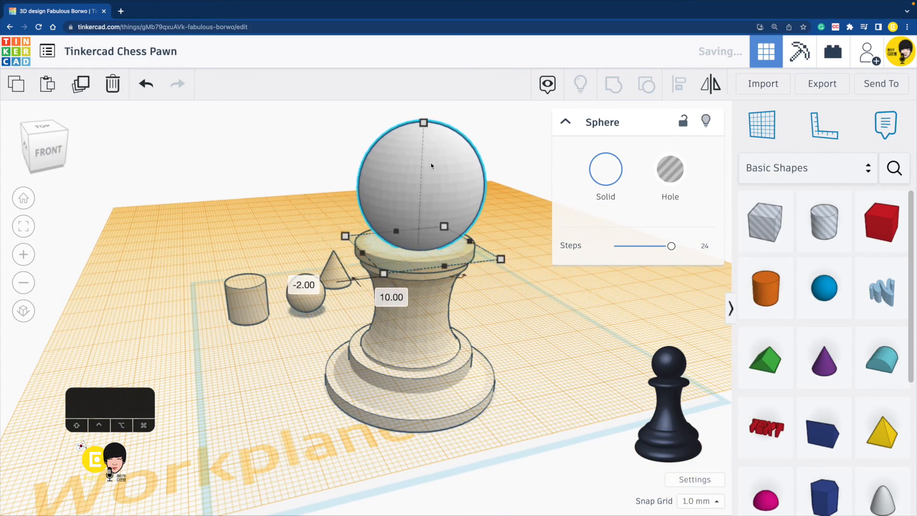
- Lower the sphere slightly into the collar and return the workplane to its default ground position
{"action": "scroll", "coordinate": [436, 155], "scroll_direction": "down", "scroll_amount": 3}
{"action": "scroll", "coordinate": [436, 154], "scroll_direction": "down", "scroll_amount": 2}
{"action": "left_click_drag", "start_coordinate": [431, 102], "coordinate": [429, 113]}
{"action": "left_click", "coordinate": [511, 321]}
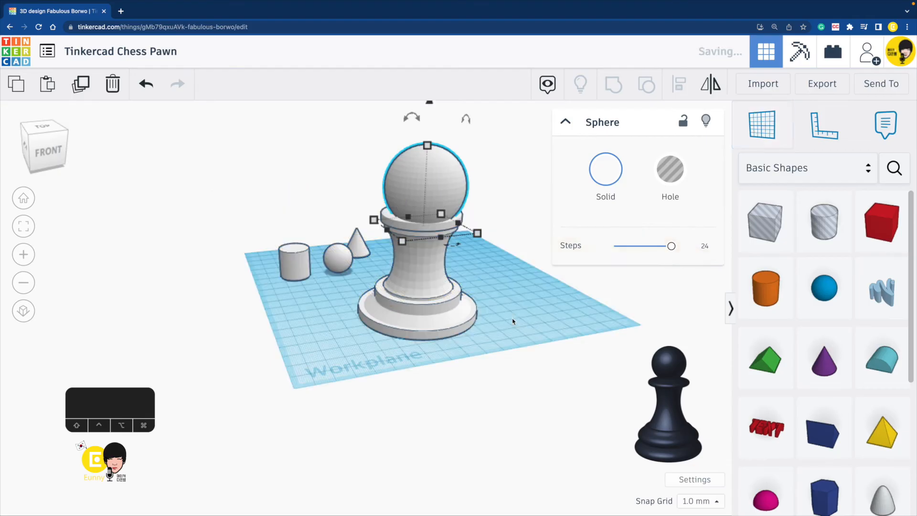
- Select the whole pawn together with its head sphere and centre-align the selected shapes
{"action": "left_click_drag", "start_coordinate": [508, 353], "coordinate": [403, 117]}
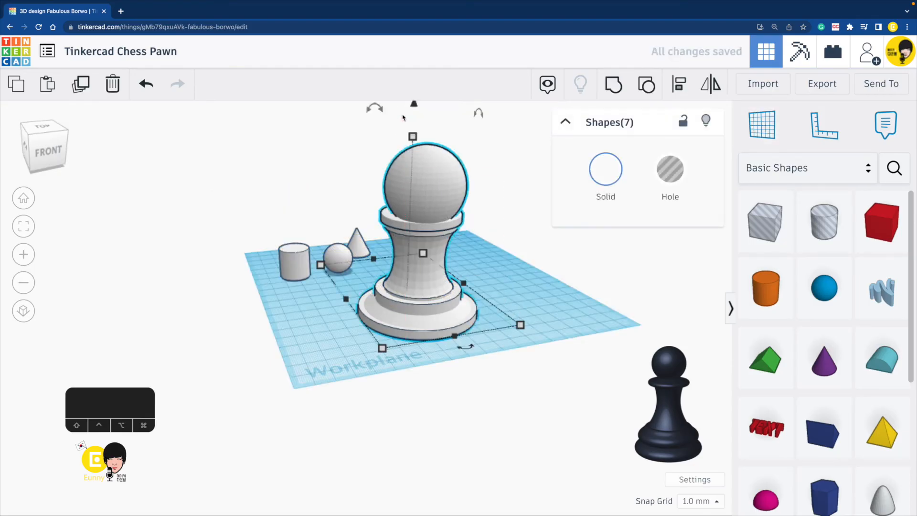
{"action": "key", "text": "l"}
{"action": "left_click", "coordinate": [371, 332]}
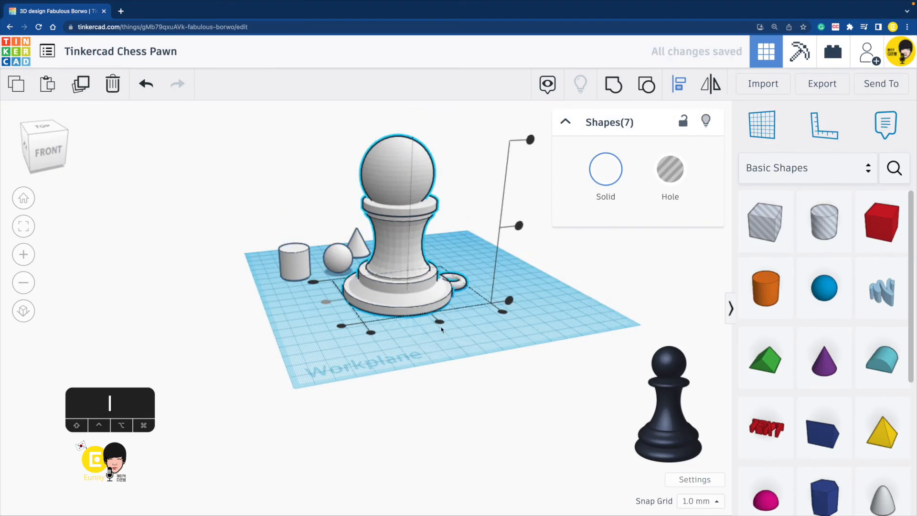
{"action": "left_click", "coordinate": [485, 269]}
{"action": "right_click_drag", "start_coordinate": [485, 269], "coordinate": [450, 254]}
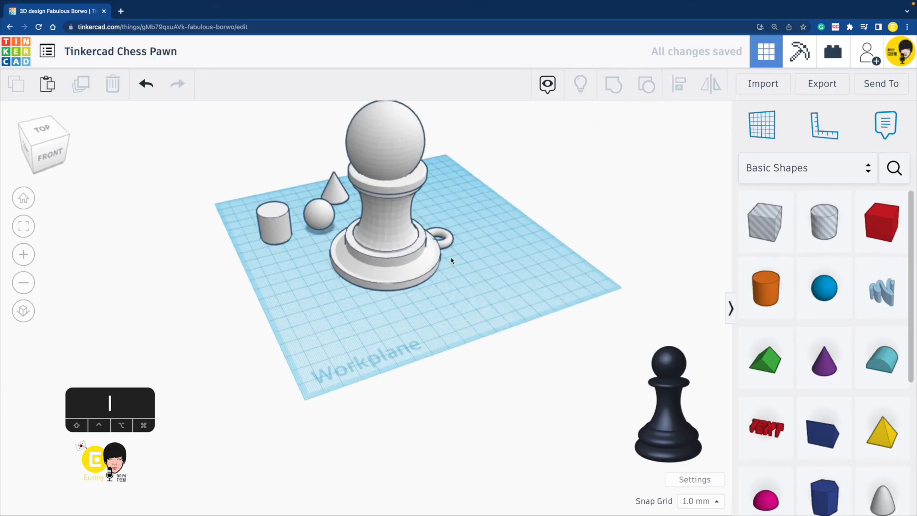
- Move the torus over to the other loose shapes and centre-align the six pawn parts with each other
{"action": "left_click_drag", "start_coordinate": [443, 246], "coordinate": [280, 203]}
{"action": "left_click", "coordinate": [462, 300]}
{"action": "left_click", "coordinate": [386, 233]}
{"action": "key", "text": "l"}
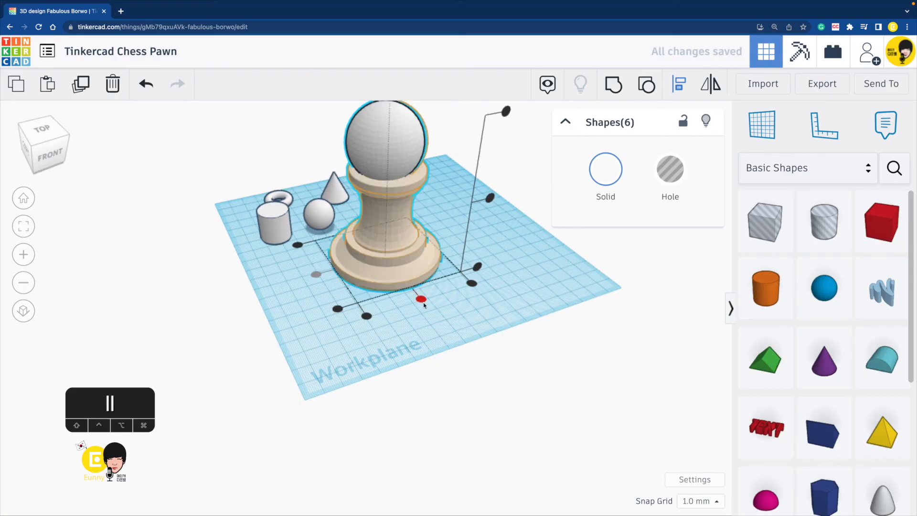
- Select the complete pawn and move it across the workplane, farther away from the loose shapes
{"action": "left_click", "coordinate": [455, 317]}
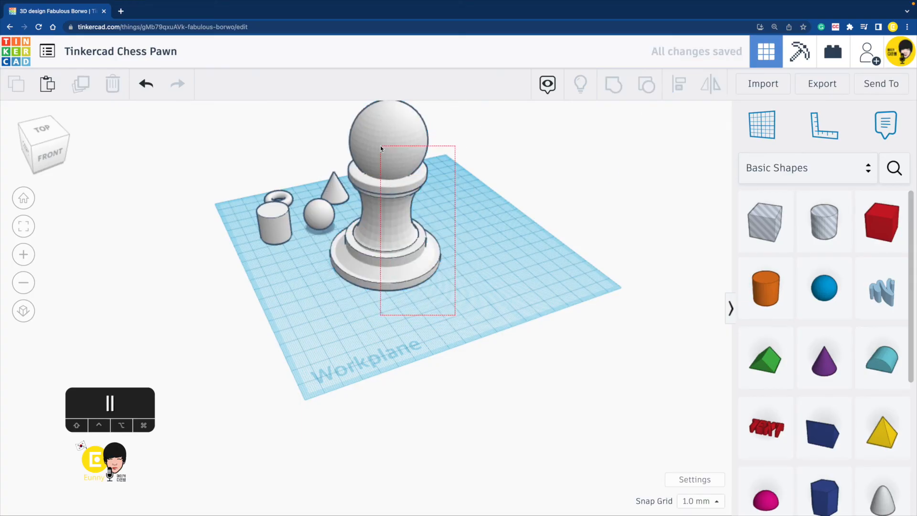
{"action": "left_click", "coordinate": [388, 231]}
{"action": "left_click_drag", "start_coordinate": [388, 231], "coordinate": [460, 247]}
{"action": "left_click", "coordinate": [361, 190]}
{"action": "right_click_drag", "start_coordinate": [361, 190], "coordinate": [504, 186]}
- Scale the head sphere uniformly to about 46 mm tall and raise it slightly above the collar
{"action": "left_click", "coordinate": [406, 140]}
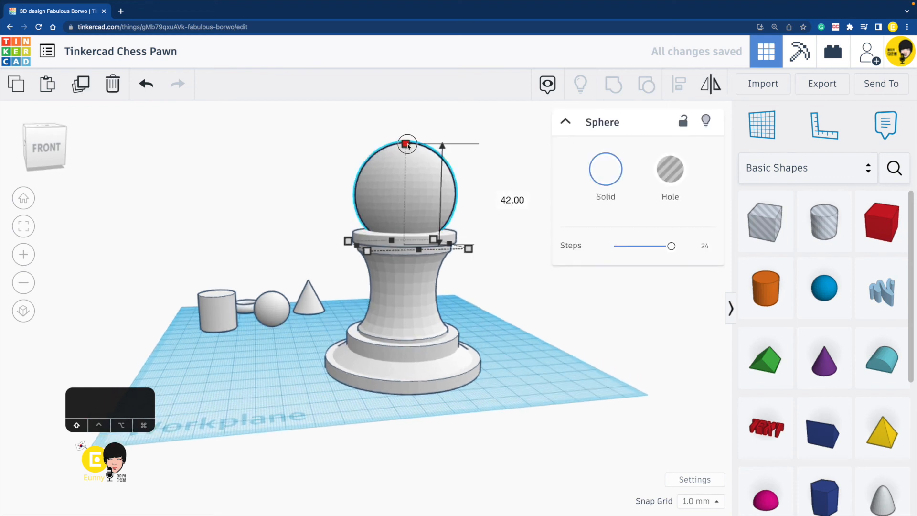
{"action": "left_click_drag", "start_coordinate": [407, 146], "coordinate": [406, 137]}
{"action": "scroll", "coordinate": [406, 140], "scroll_direction": "down", "scroll_amount": 1}
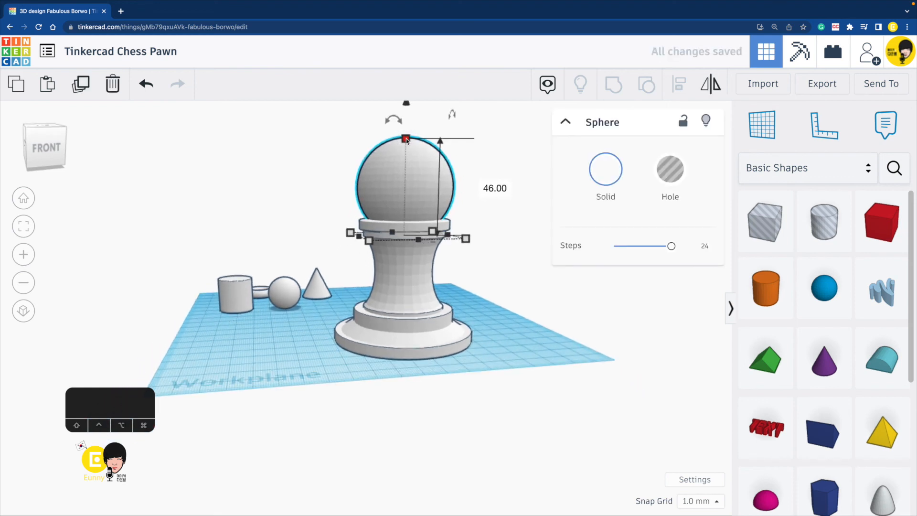
{"action": "left_click_drag", "start_coordinate": [406, 104], "coordinate": [404, 97]}
{"action": "left_click", "coordinate": [303, 175]}
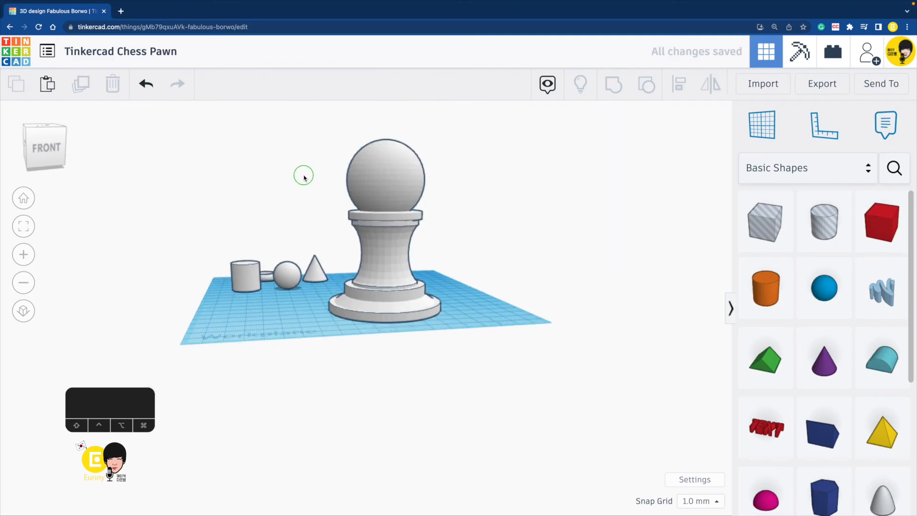
- Select all six pawn parts and group them into a single shape
{"action": "right_click_drag", "start_coordinate": [304, 176], "coordinate": [310, 341]}
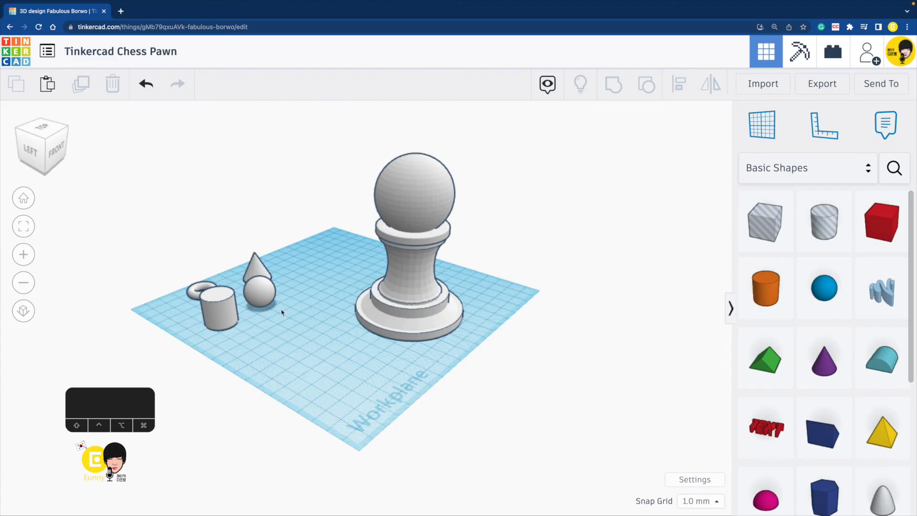
{"action": "right_click_drag", "start_coordinate": [475, 294], "coordinate": [367, 322]}
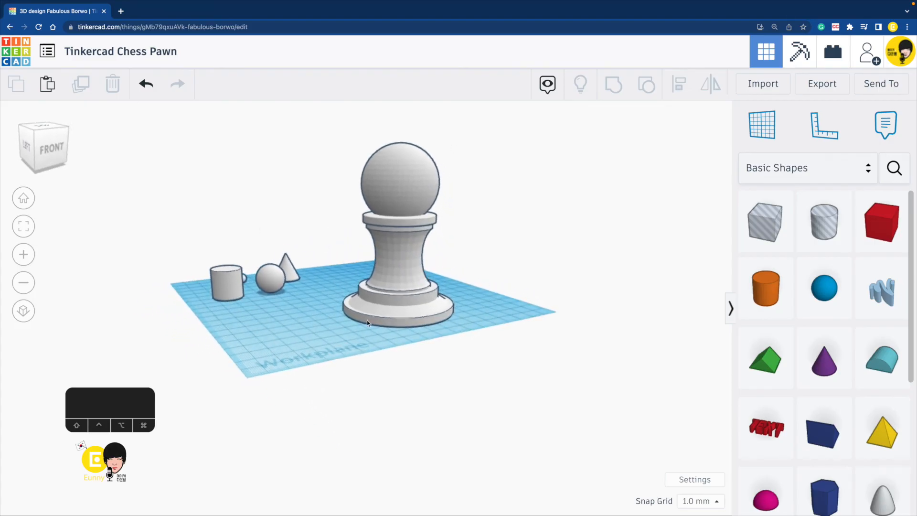
{"action": "left_click_drag", "start_coordinate": [512, 334], "coordinate": [344, 162]}
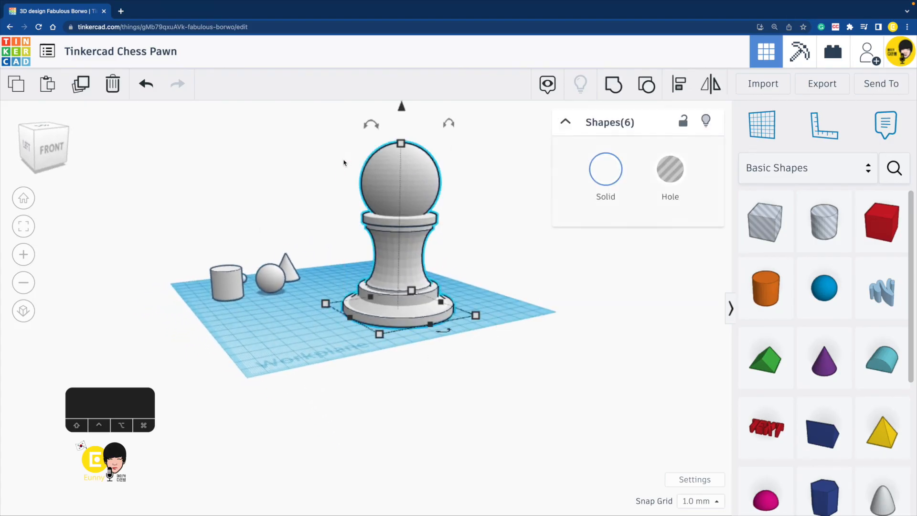
{"action": "key", "text": "super+g"}
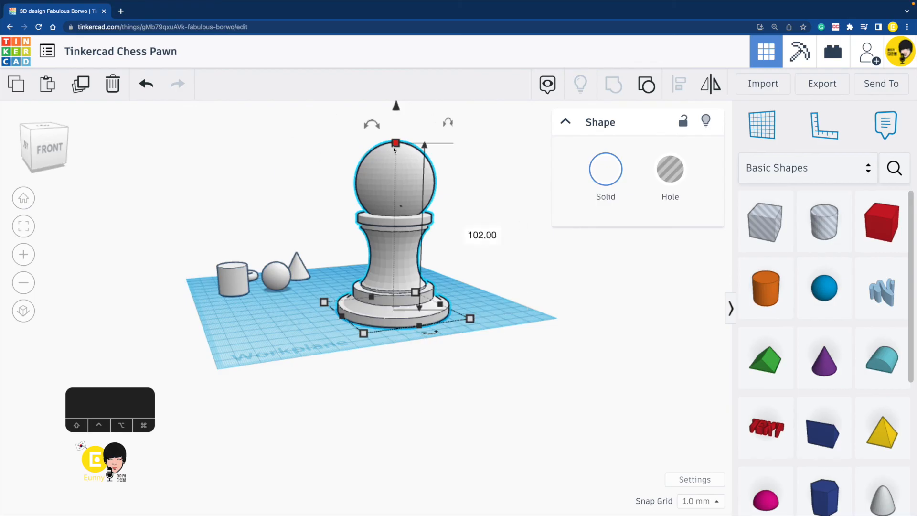
- Scale the grouped pawn down uniformly to about 39 mm tall and inspect it from the front
{"action": "left_click_drag", "start_coordinate": [395, 144], "coordinate": [400, 253], "text": "shift"}
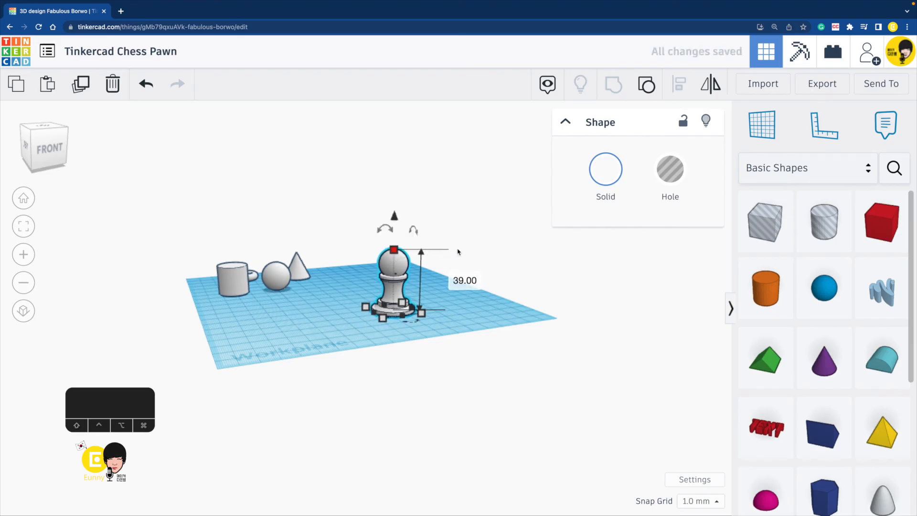
{"action": "left_click", "coordinate": [459, 271]}
{"action": "scroll", "coordinate": [461, 268], "scroll_direction": "up", "scroll_amount": 10}
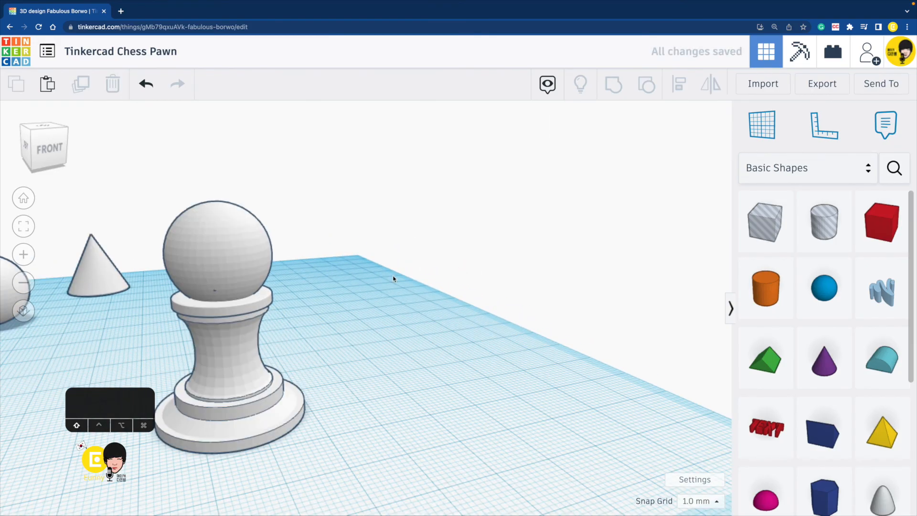
{"action": "scroll", "coordinate": [467, 240], "scroll_direction": "down", "scroll_amount": 5}
{"action": "right_click_drag", "start_coordinate": [466, 239], "coordinate": [432, 256]}
{"action": "left_click", "coordinate": [378, 305]}
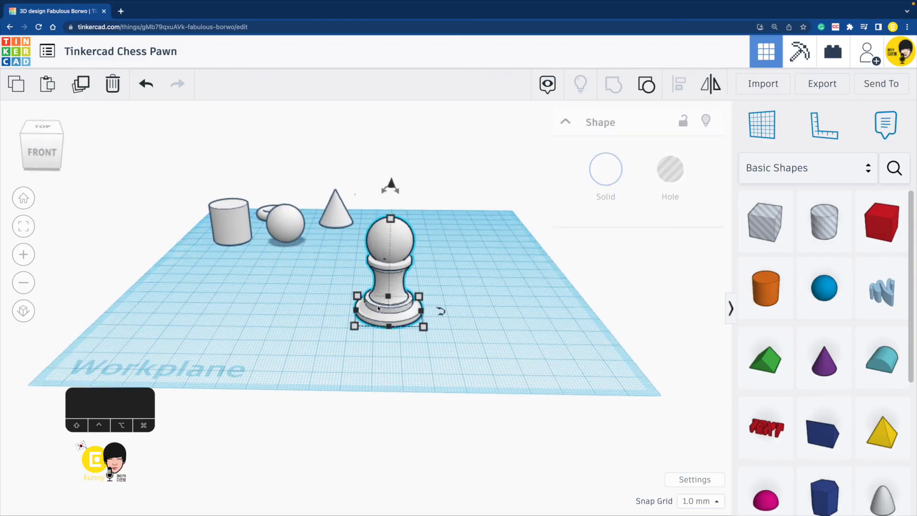